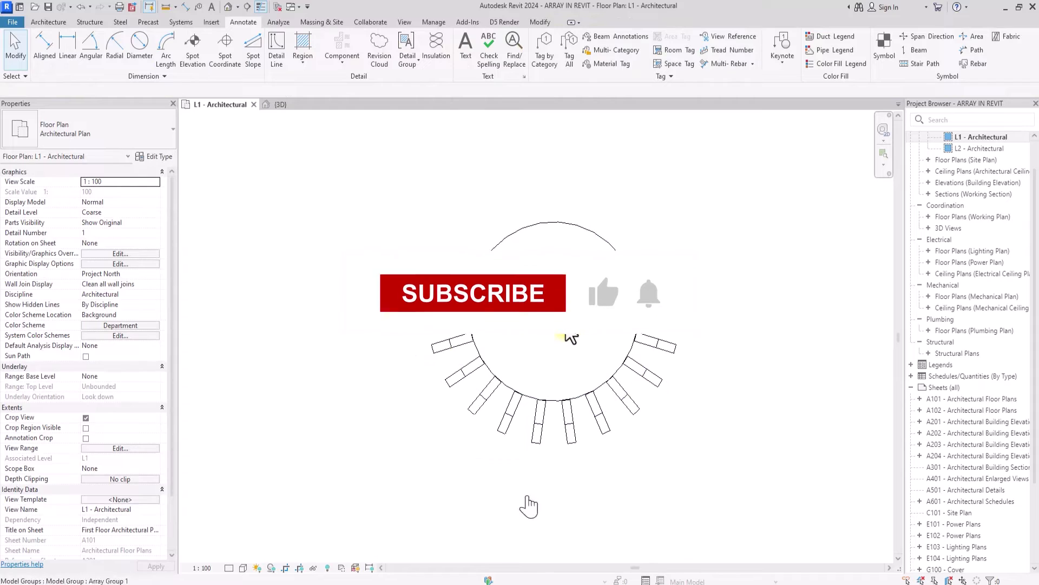
Create a radial array of the model group around the circle's centre, grouped and associated, with an item count of 12
scroll(539, 299, "up", 3)
left_click(404, 343)
left_click(308, 50)
left_click(544, 150)
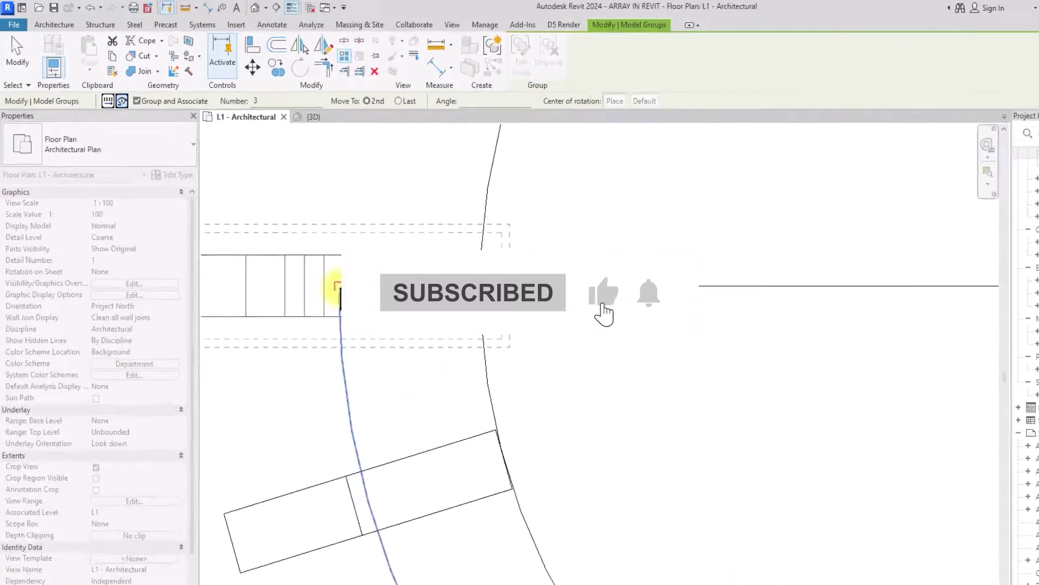
left_click(427, 261)
scroll(427, 261, "down", 2)
scroll(360, 303, "down", 1)
left_click(361, 322)
scroll(339, 314, "down", 2)
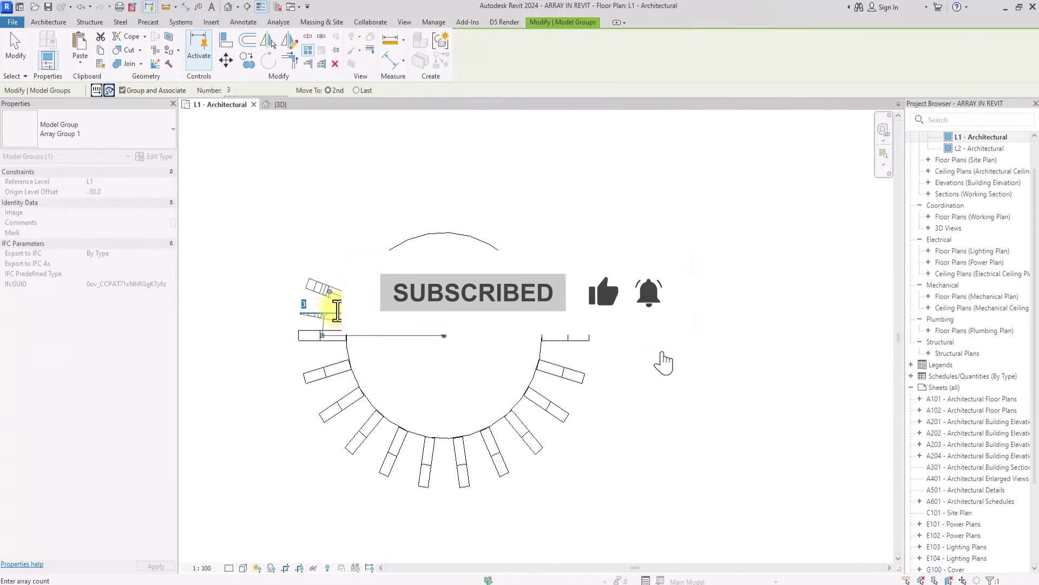
type("12")
key("Return")
Open the default 3D view to examine the circular arrangement of arrayed pieces
scroll(342, 313, "down", 2)
scroll(431, 265, "up", 3)
left_click_drag(440, 254, 520, 371)
left_click(228, 6)
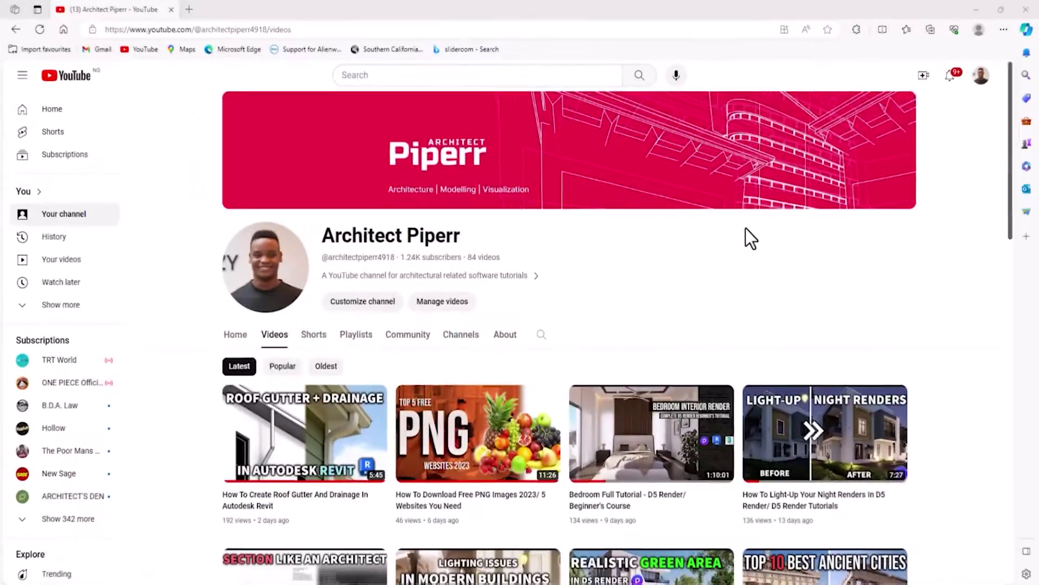
scroll(745, 228, "down", 5)
scroll(745, 229, "down", 10)
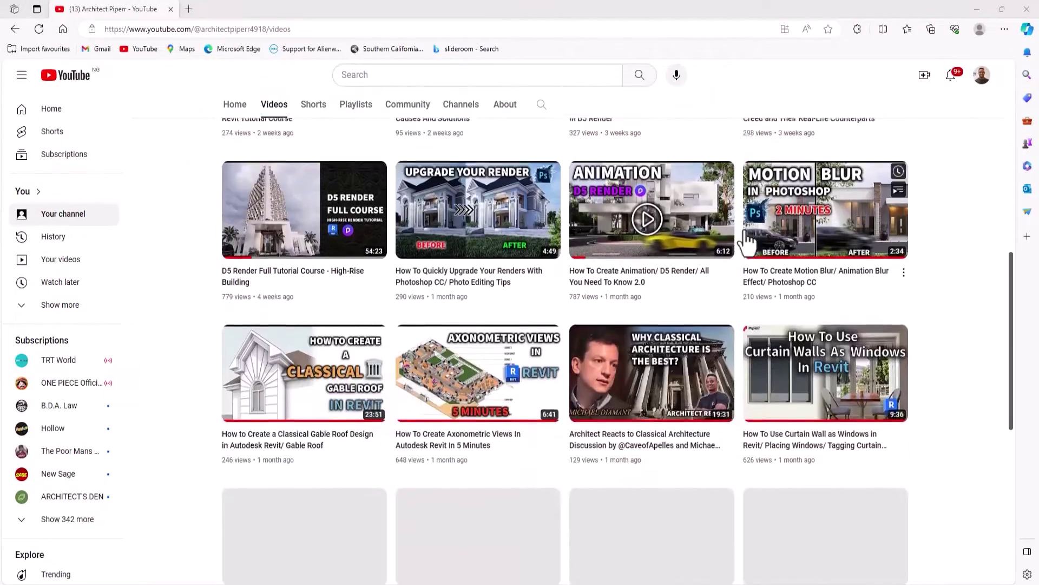
scroll(734, 242, "down", 2)
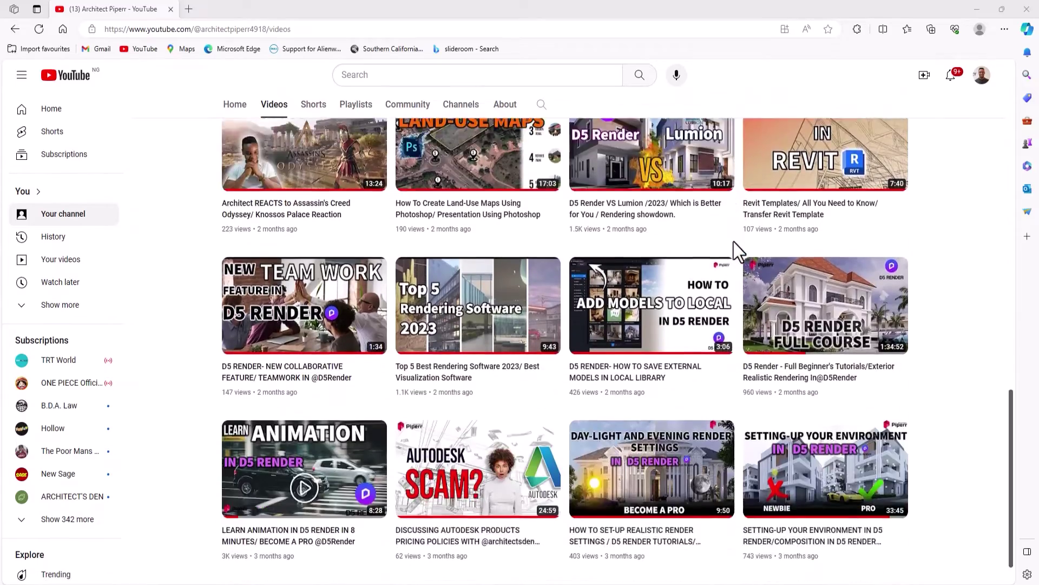
scroll(732, 244, "up", 12)
scroll(732, 246, "up", 5)
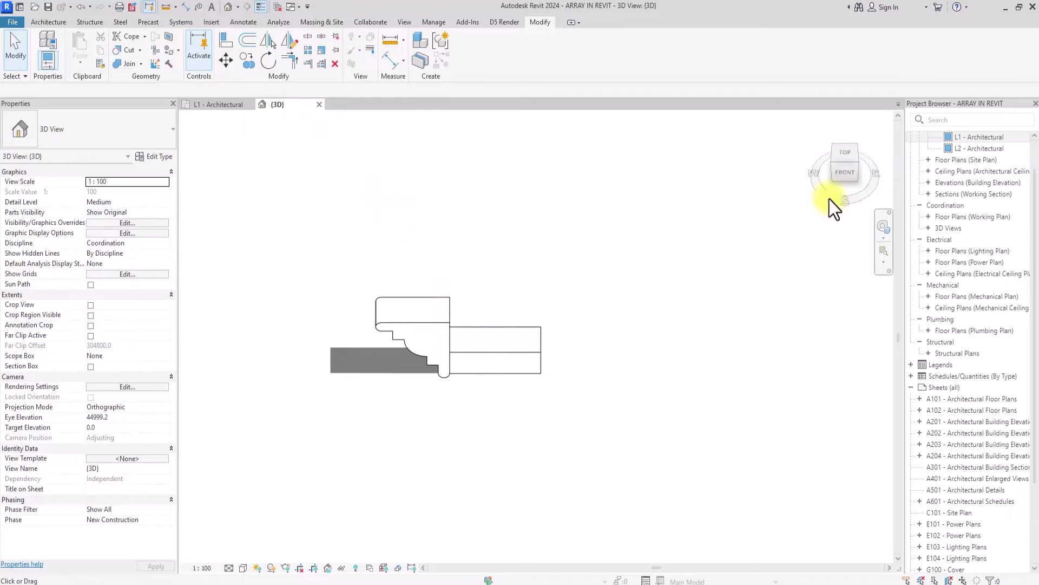
In the L1 - Architectural plan, edit the in-place casework without the moulding profile and dissociate its extrusion from the work plane
double_click(980, 139)
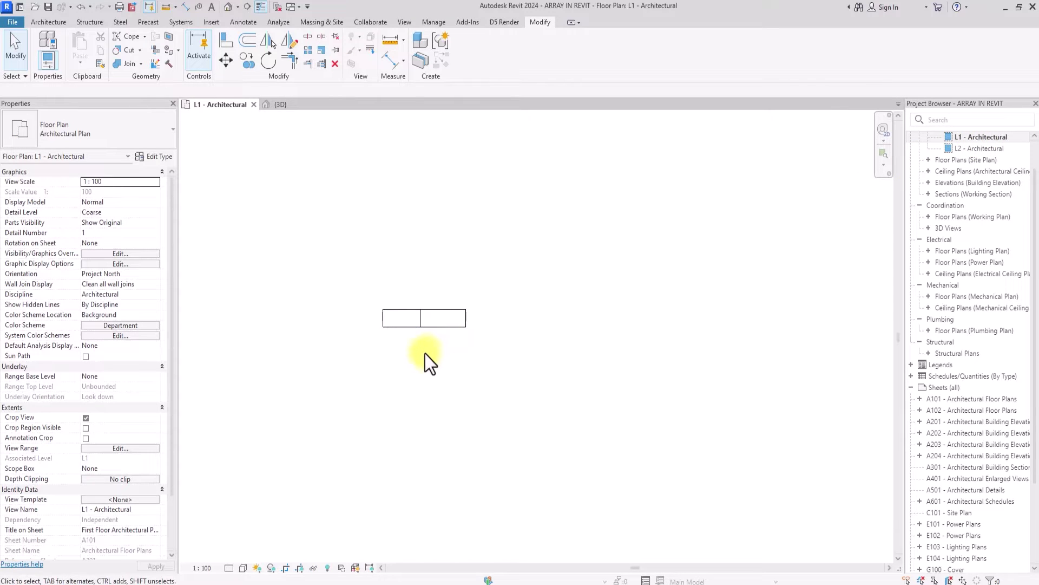
left_click(453, 325)
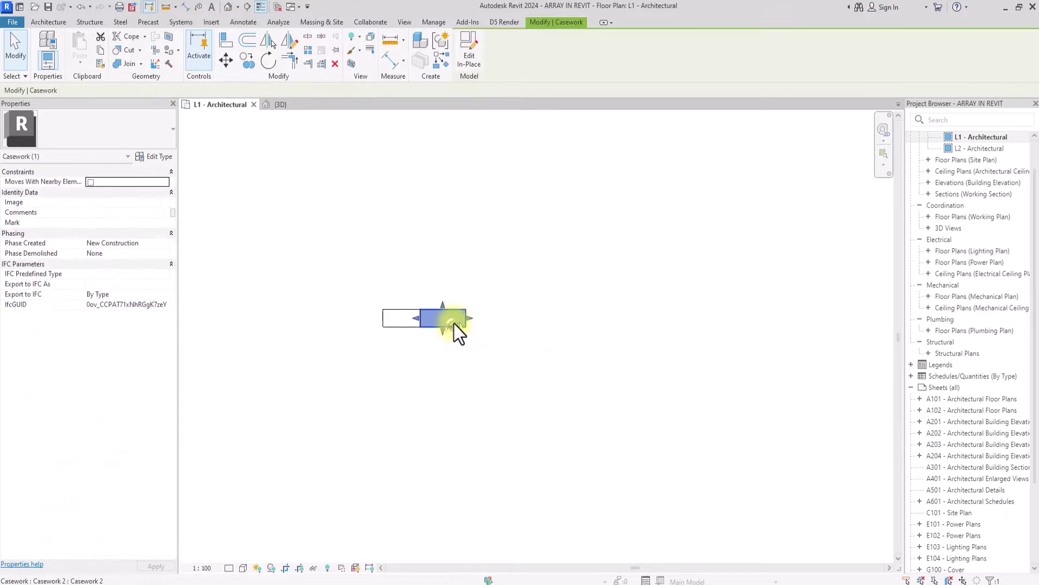
left_click(472, 41)
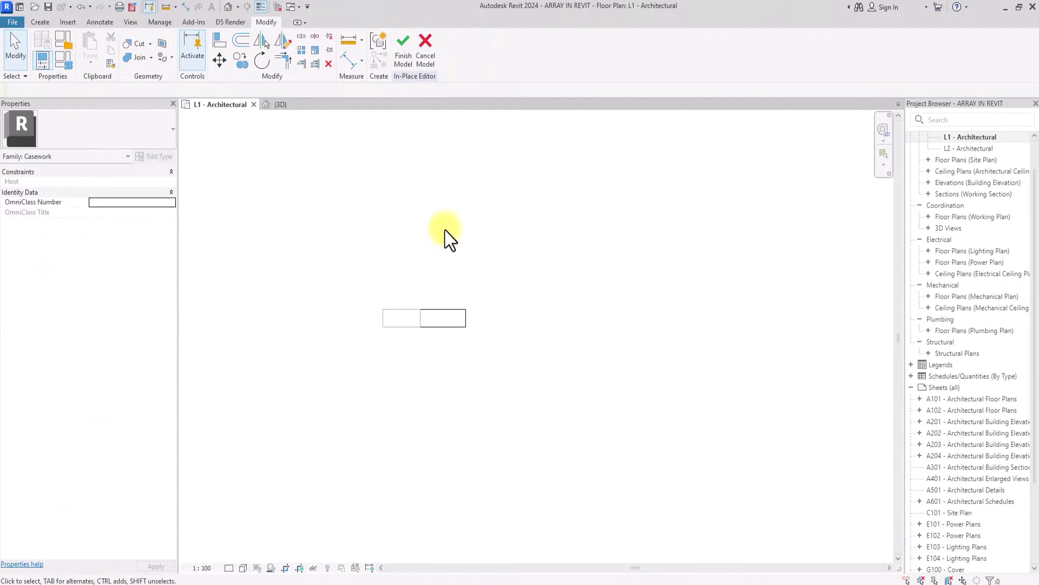
left_click(425, 320)
scroll(399, 301, "up", 5)
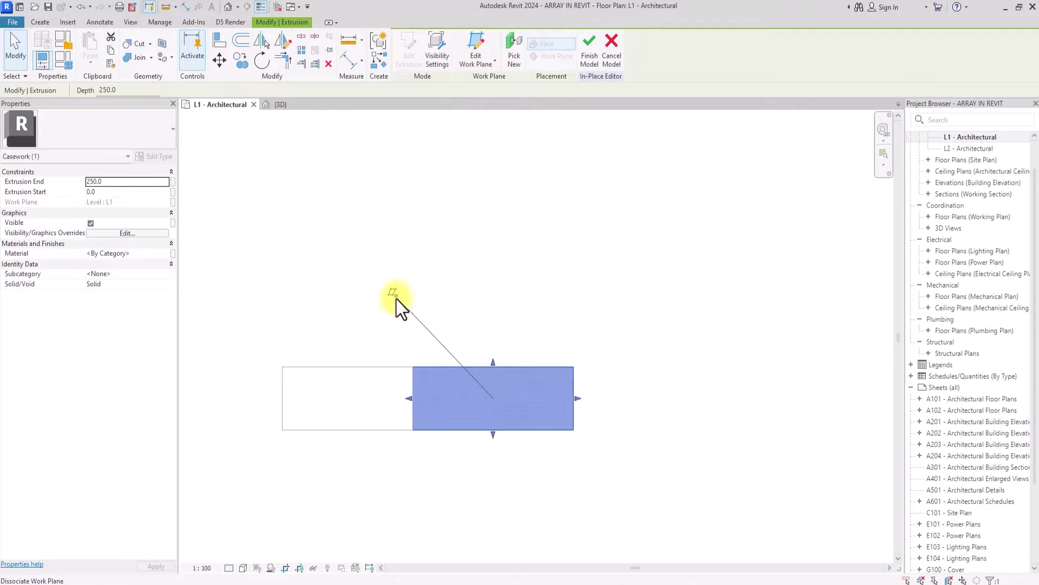
left_click(396, 298)
scroll(465, 319, "down", 3)
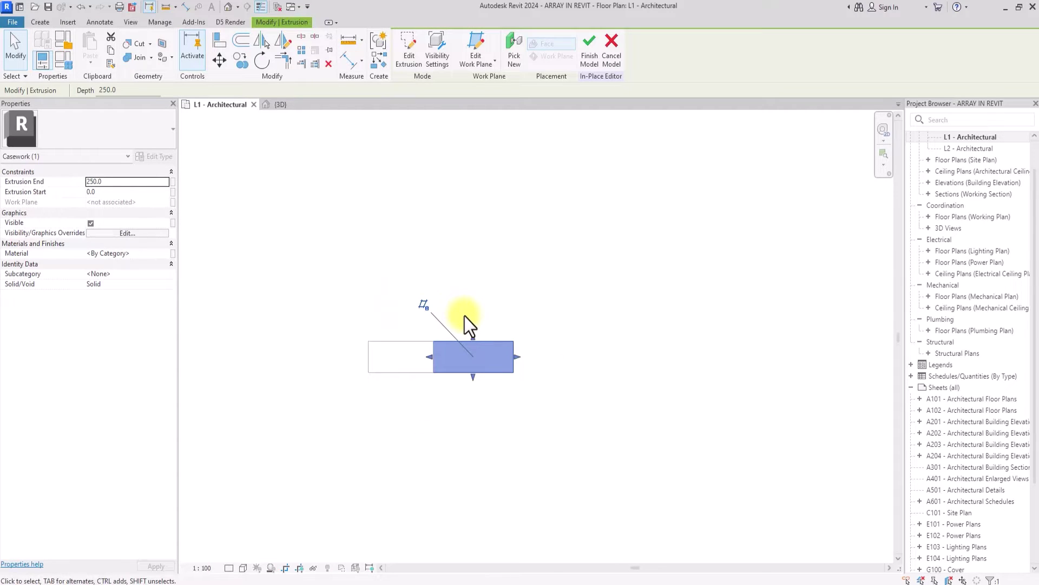
left_click(592, 57)
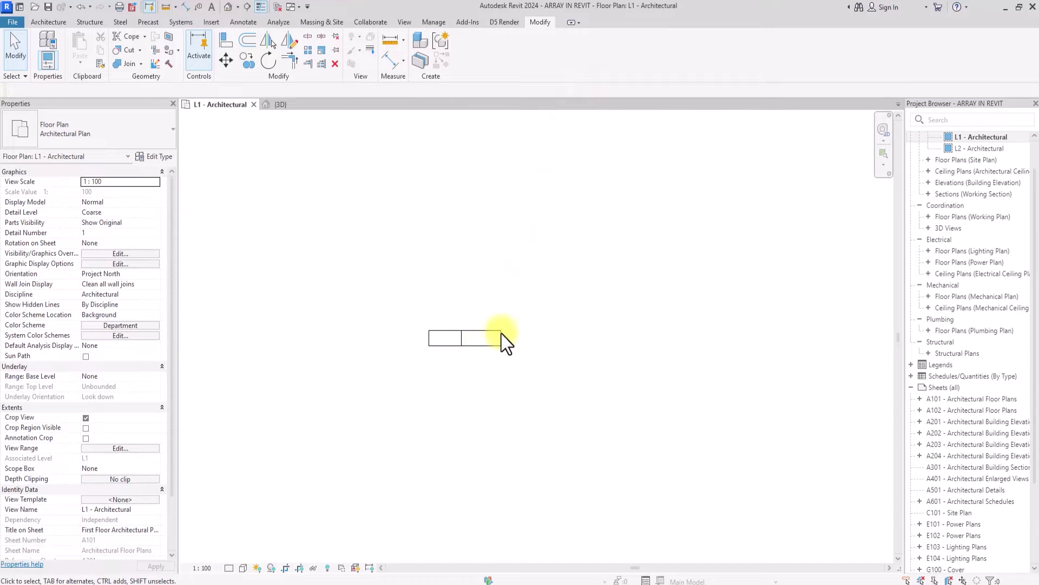
Start an array of both casework pieces and configure it as Linear, with Group and Associate, Number 2 and Move To Last
left_click_drag(517, 317, 437, 362)
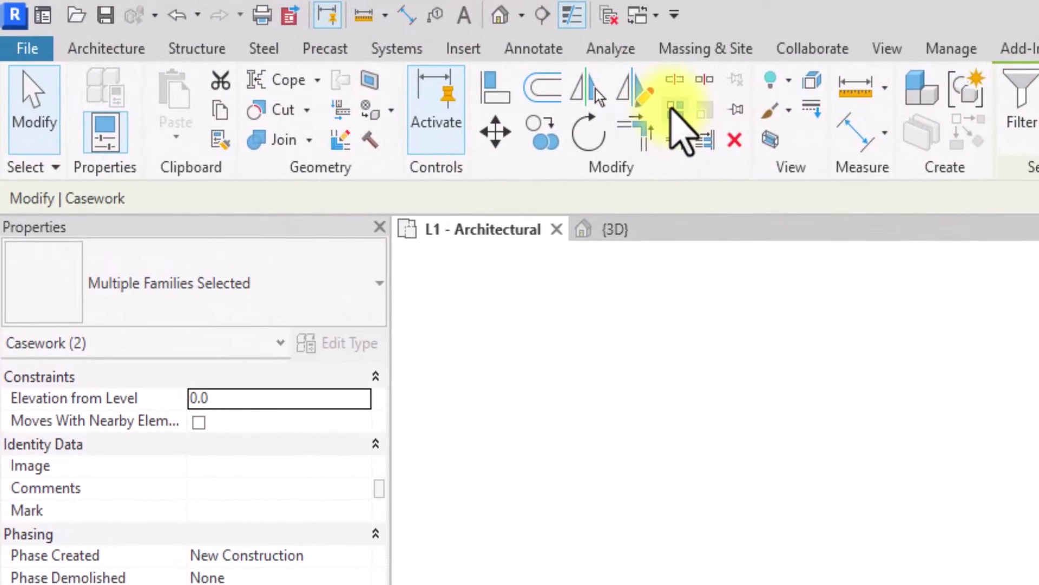
left_click(673, 111)
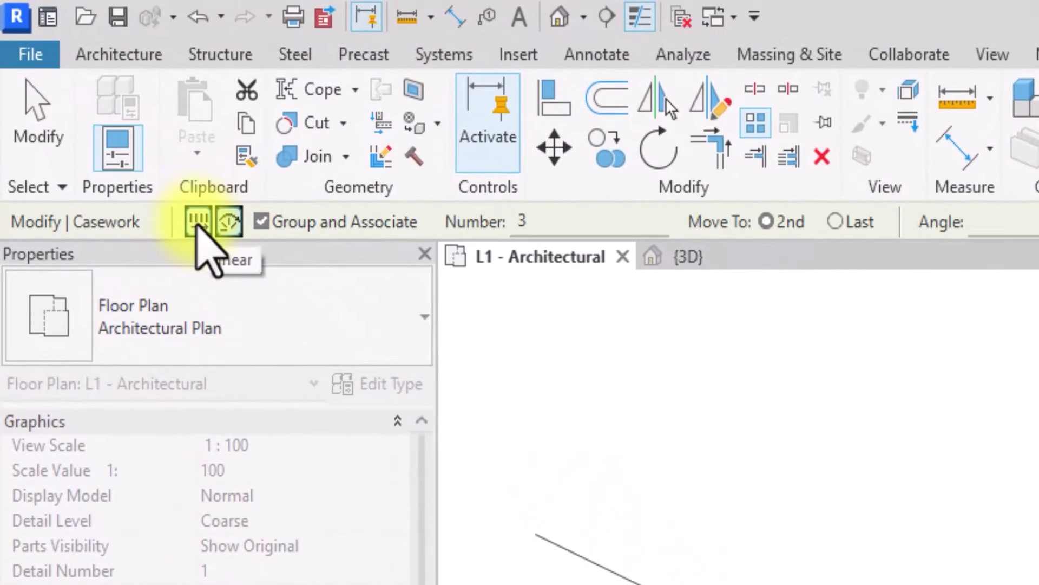
left_click(198, 222)
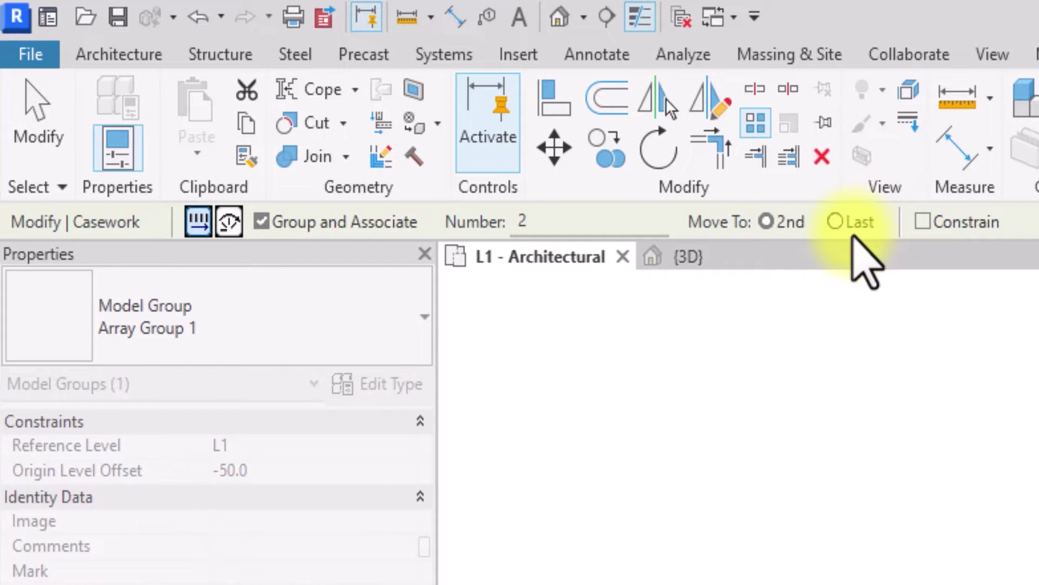
left_click(852, 236)
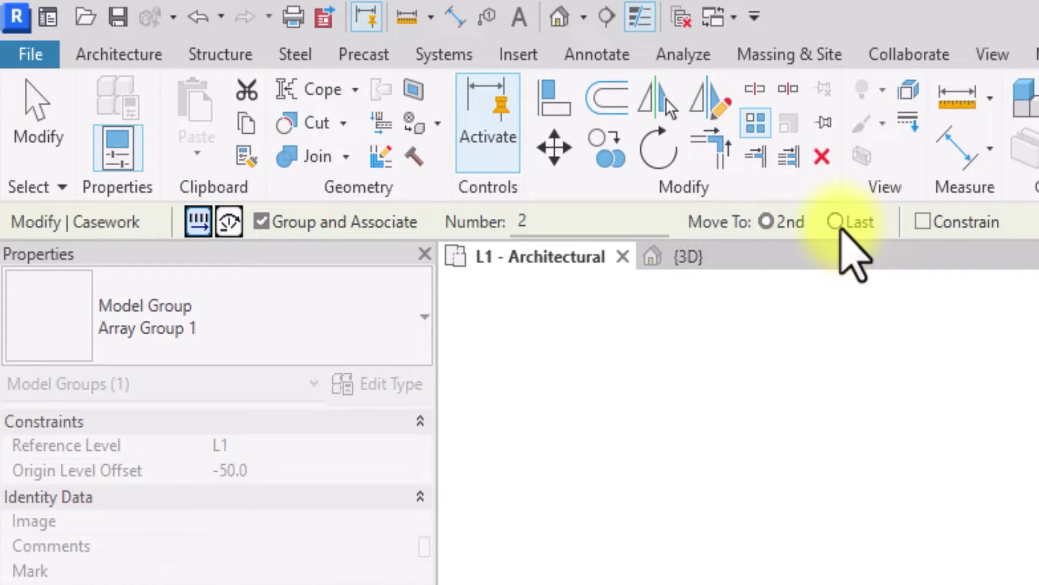
left_click(838, 222)
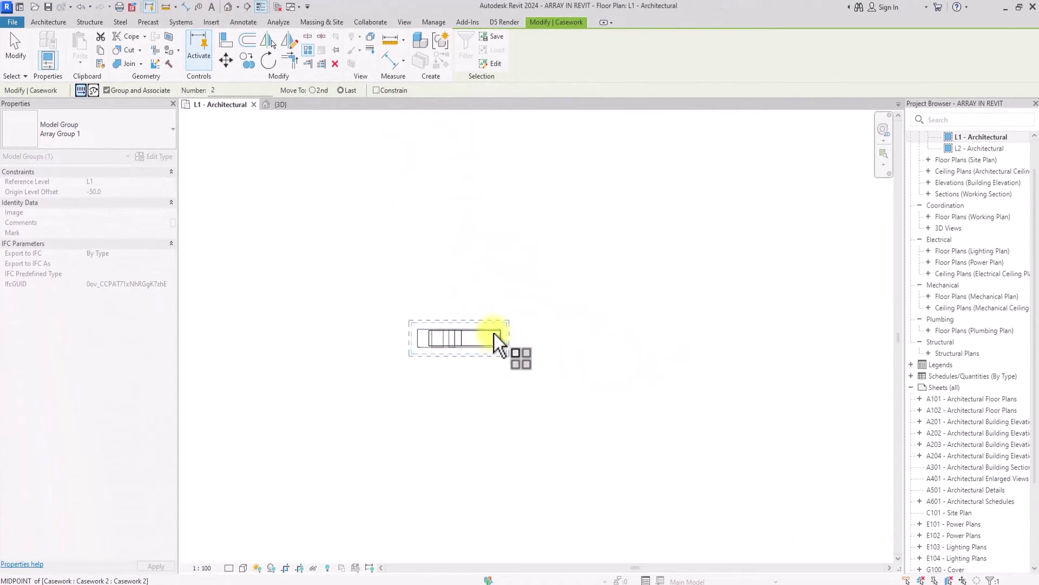
Array the casework vertically upward from its end midpoint, with the last item at a distance of 9000 and a count of 9
left_click(494, 333)
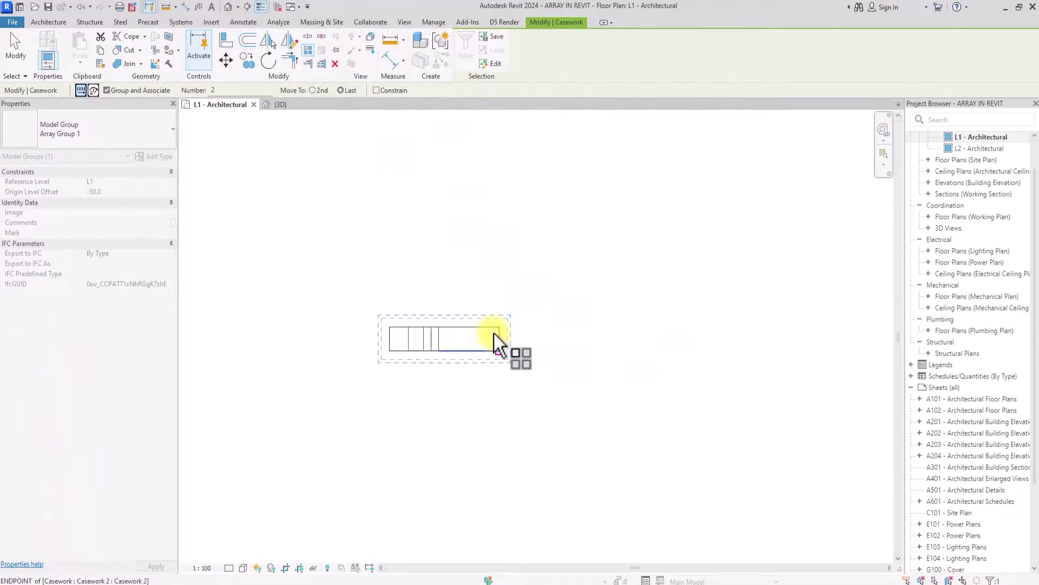
key("Tab")
key("Tab")
key("Tab")
key("Tab")
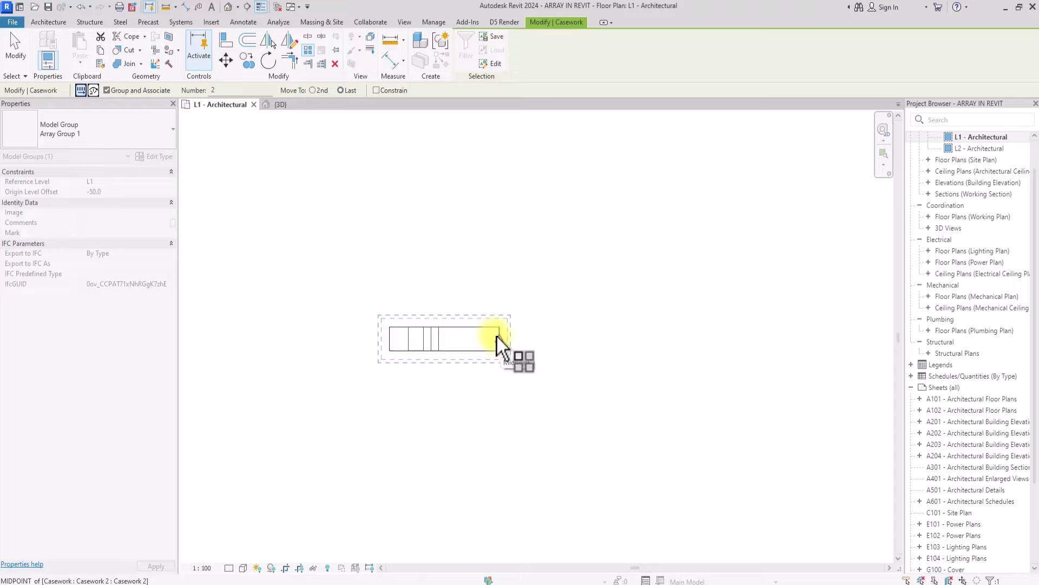
left_click(499, 338)
middle_click_drag(512, 251, 489, 335)
scroll(489, 333, "up", 1)
scroll(485, 319, "down", 4)
middle_click_drag(481, 291, 474, 349)
type("9000")
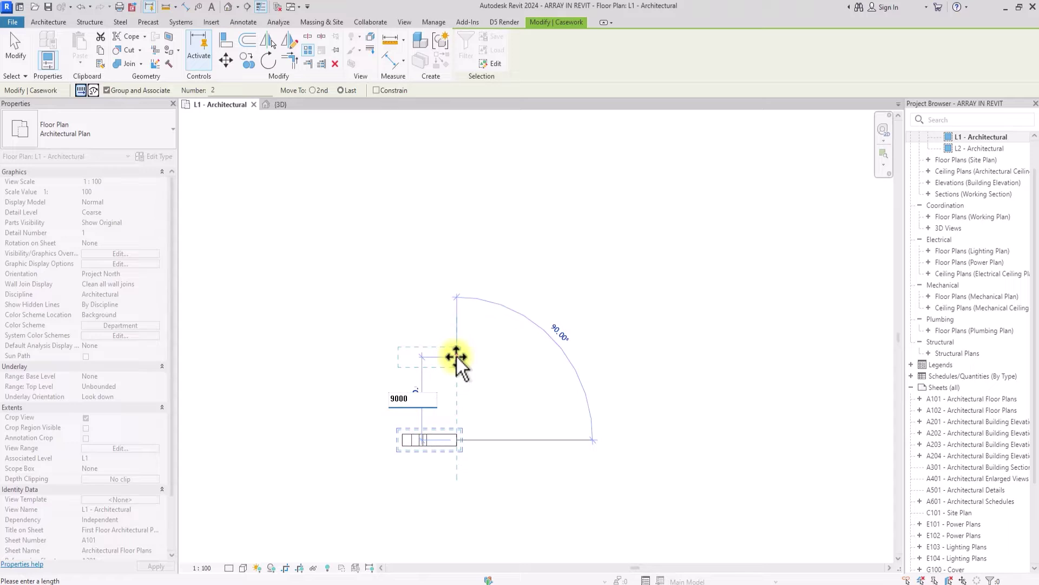
key("Return")
scroll(456, 357, "down", 2)
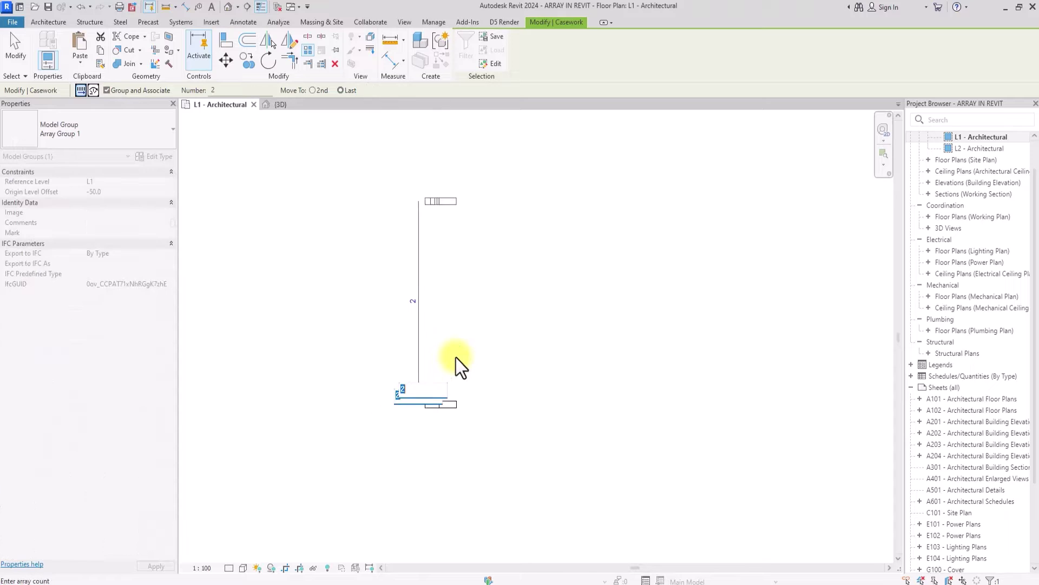
scroll(428, 412, "up", 1)
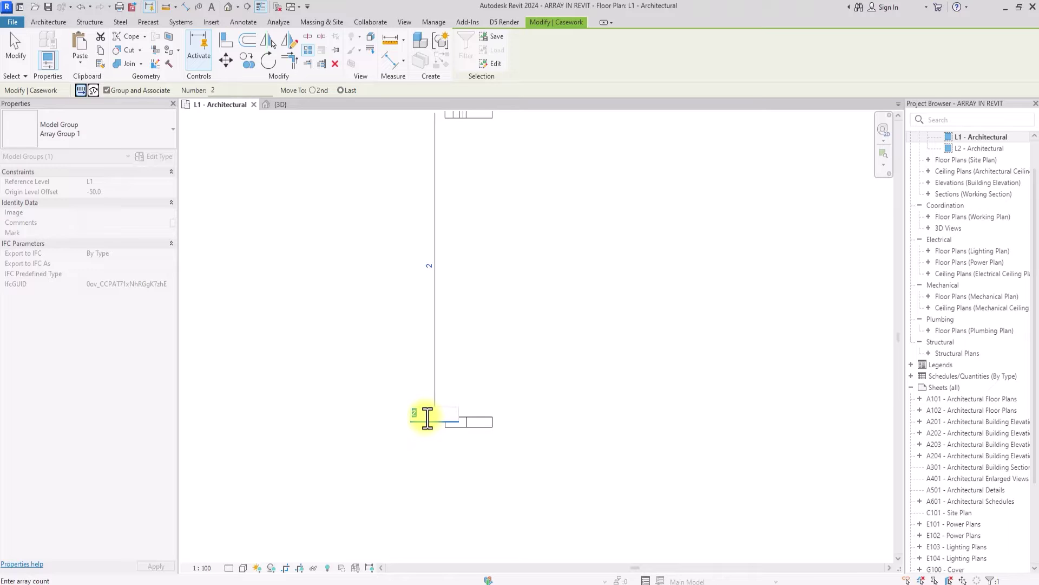
type("9")
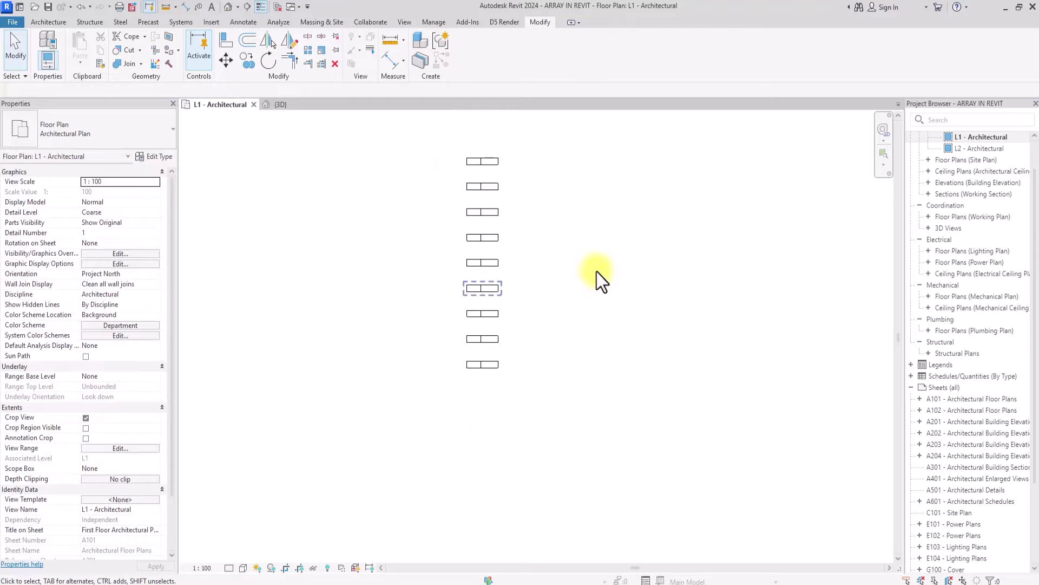
Delete all the arrayed casework groups above the lowest one
scroll(596, 272, "up", 1)
scroll(596, 272, "up", 3)
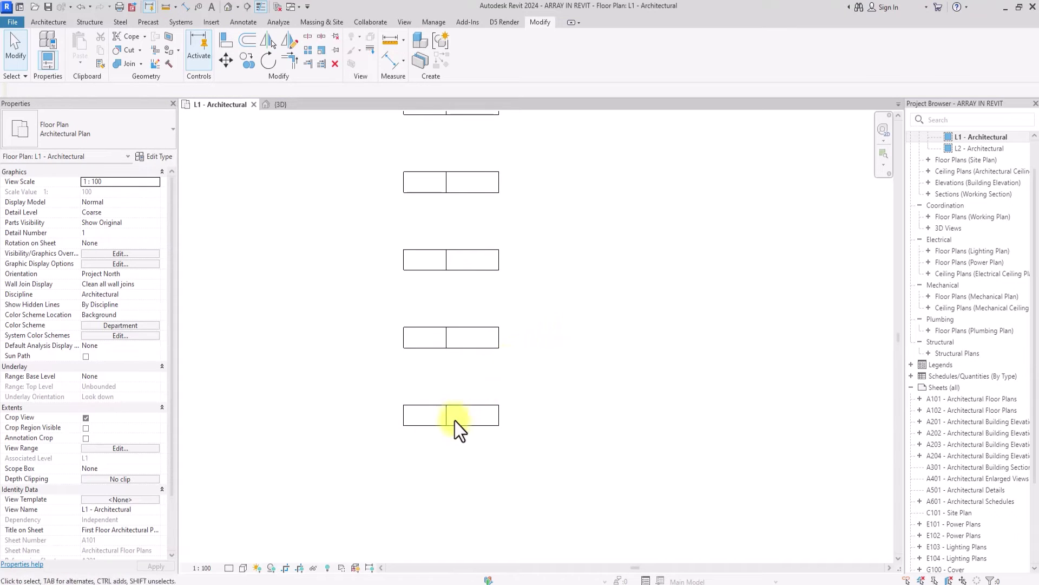
scroll(437, 417, "down", 2)
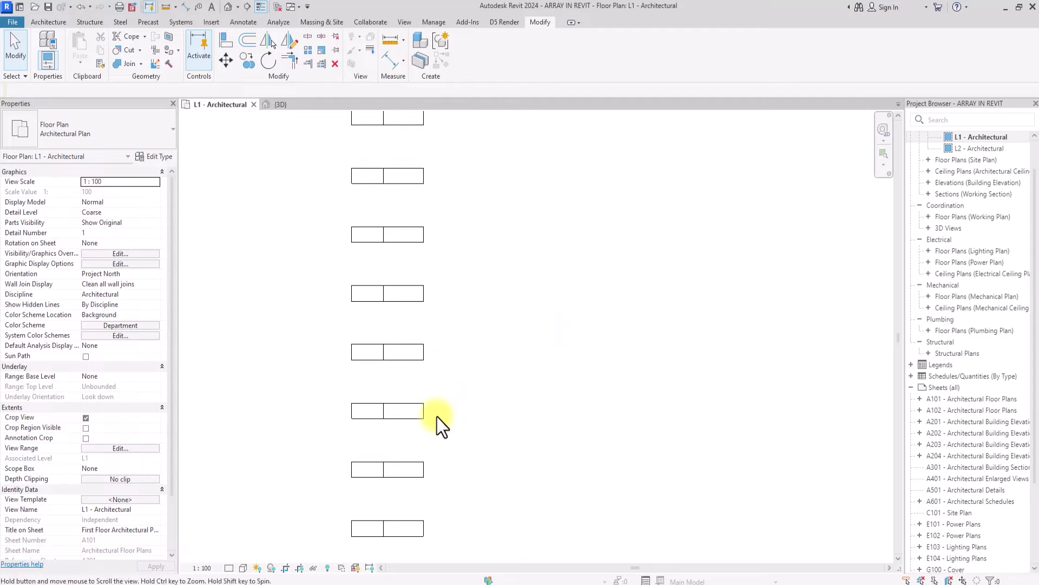
scroll(437, 417, "down", 3)
left_click_drag(450, 166, 376, 429)
key("Delete")
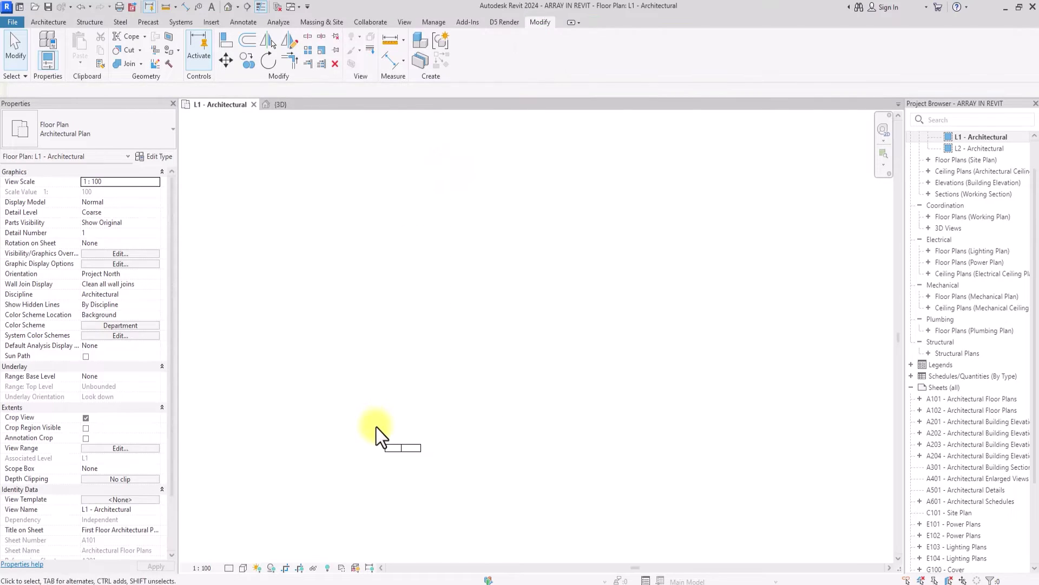
Array the remaining casework group linearly upward from its end midpoint, using Move To 2nd and a count of 10
left_click(409, 450)
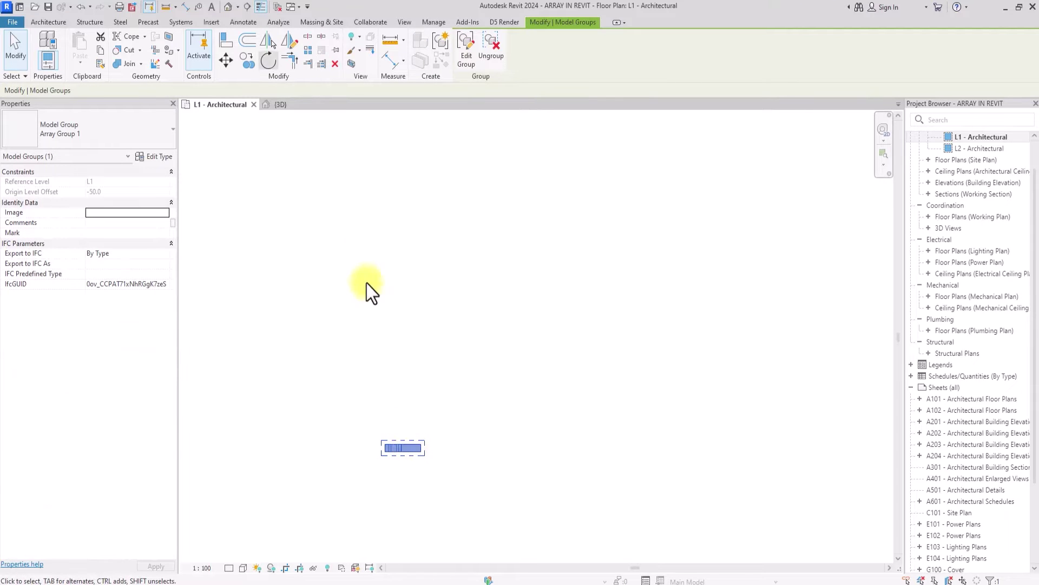
left_click(375, 63)
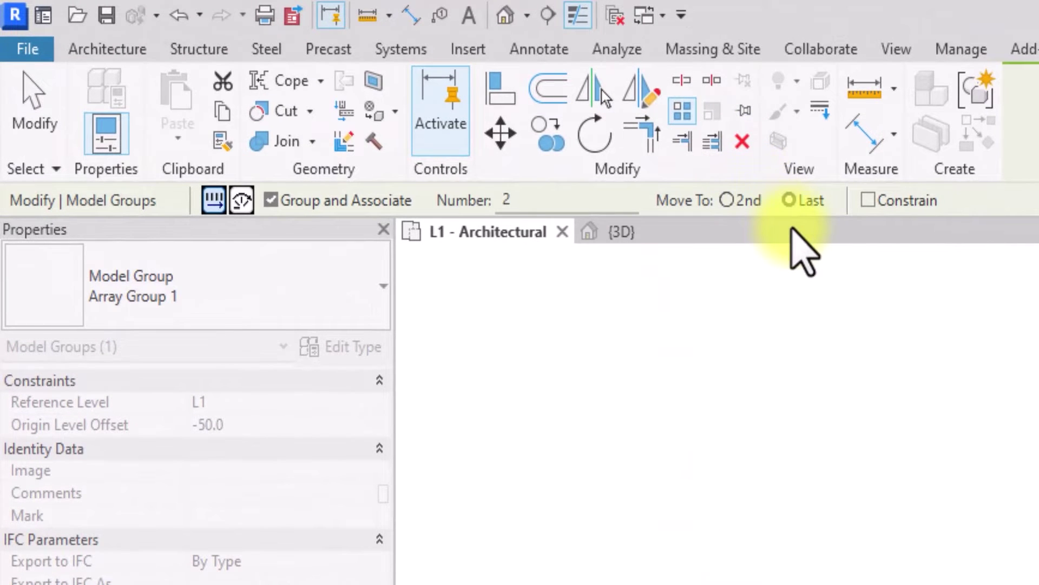
left_click(727, 200)
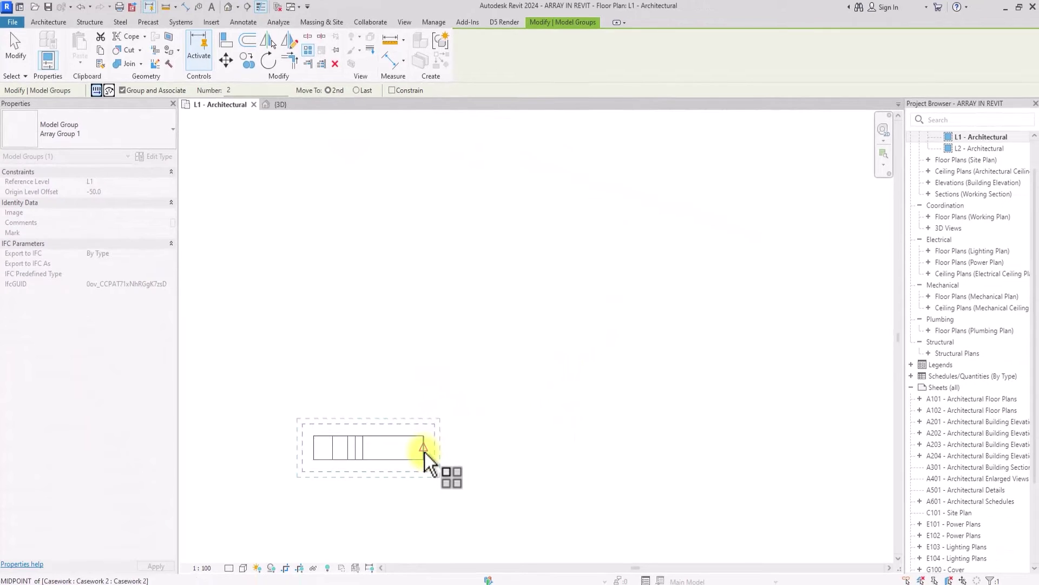
left_click(424, 452)
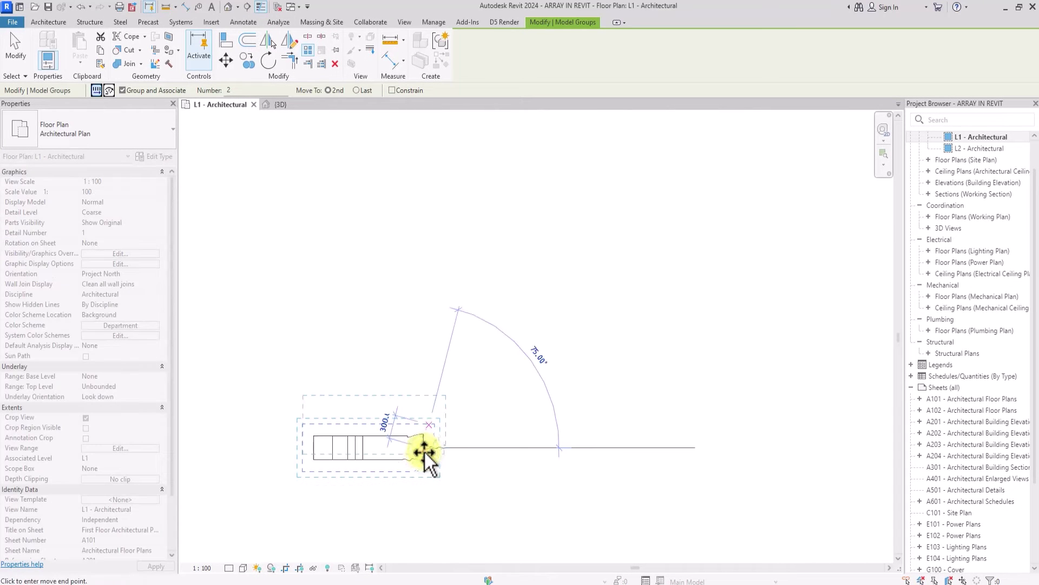
scroll(423, 364, "down", 2)
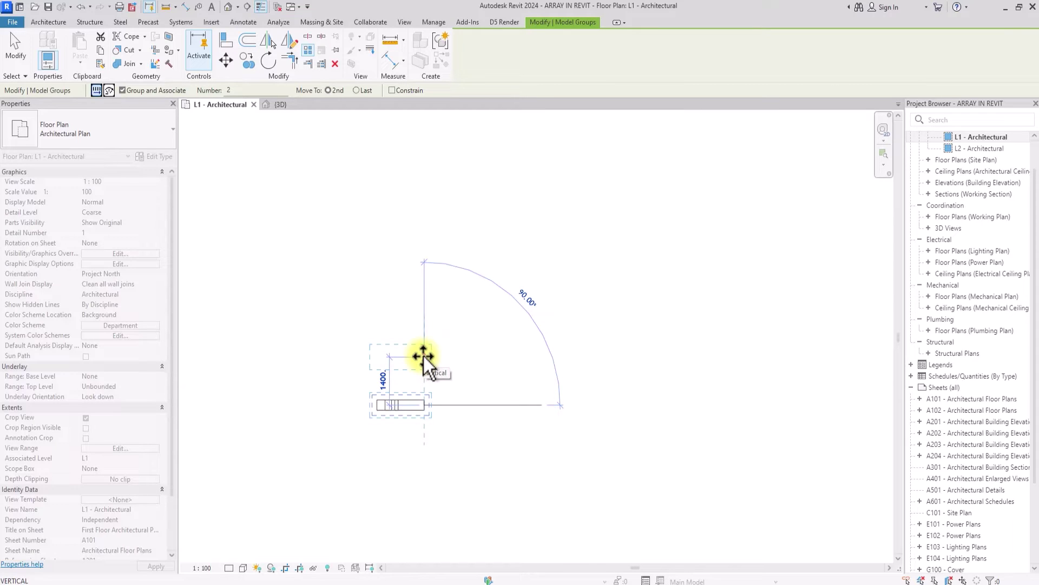
scroll(423, 354, "up", 1)
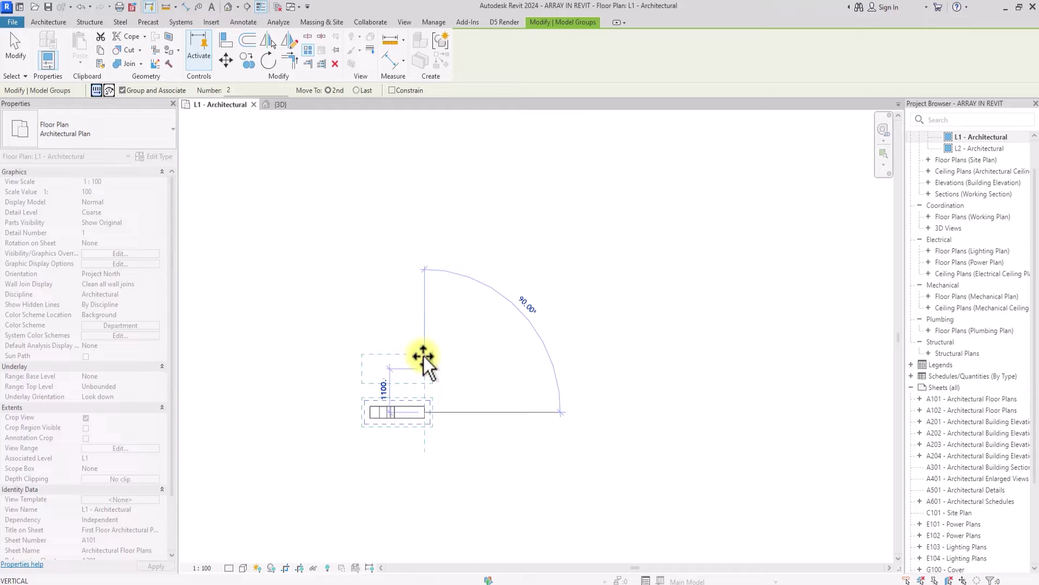
left_click(422, 371)
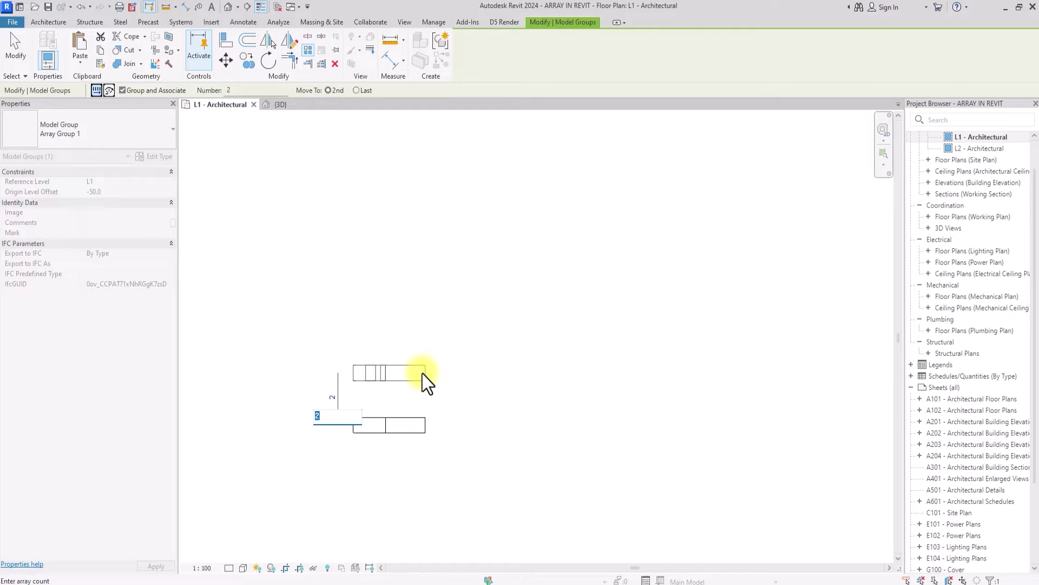
type("10")
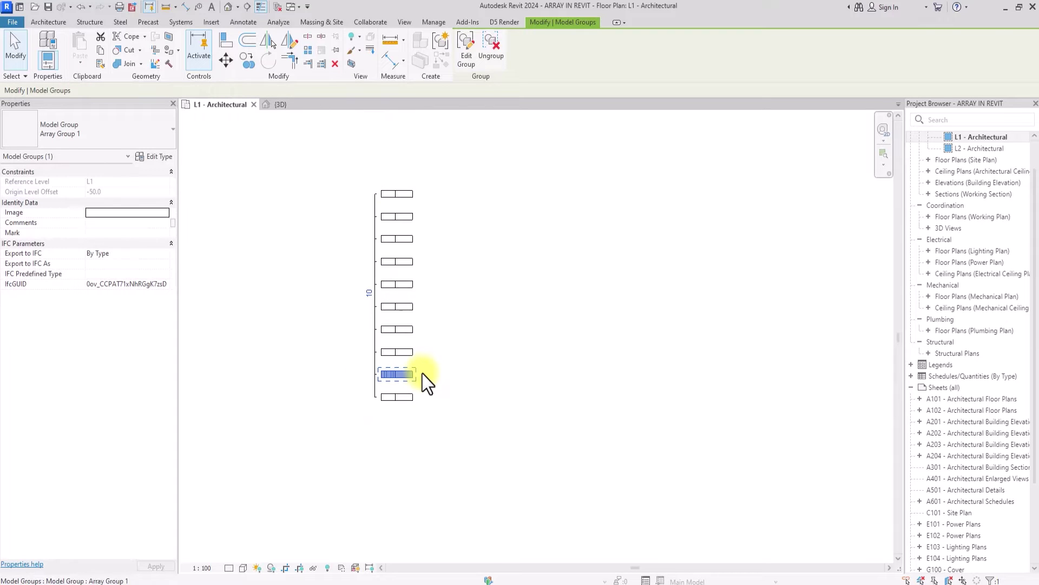
scroll(376, 303, "up", 3)
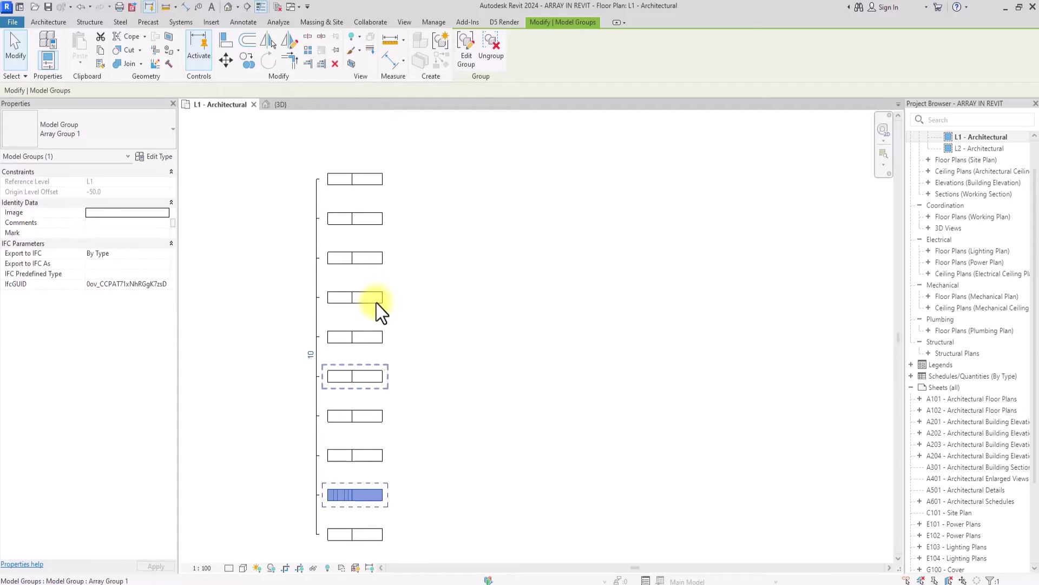
Delete the nine arrayed casework groups above the lowest one
scroll(376, 303, "down", 1)
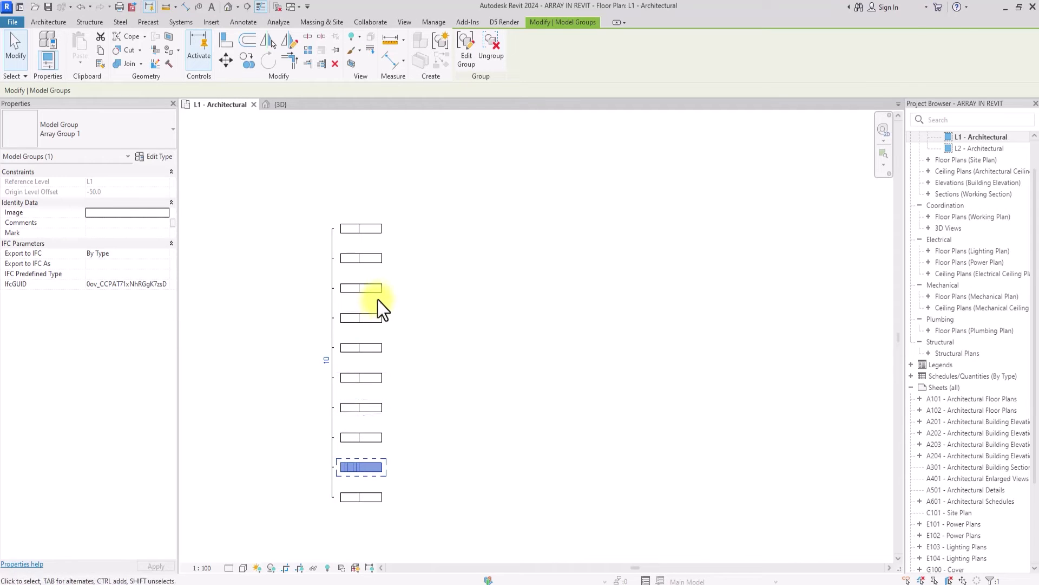
left_click(425, 196)
left_click_drag(426, 195, 336, 467)
key("Delete")
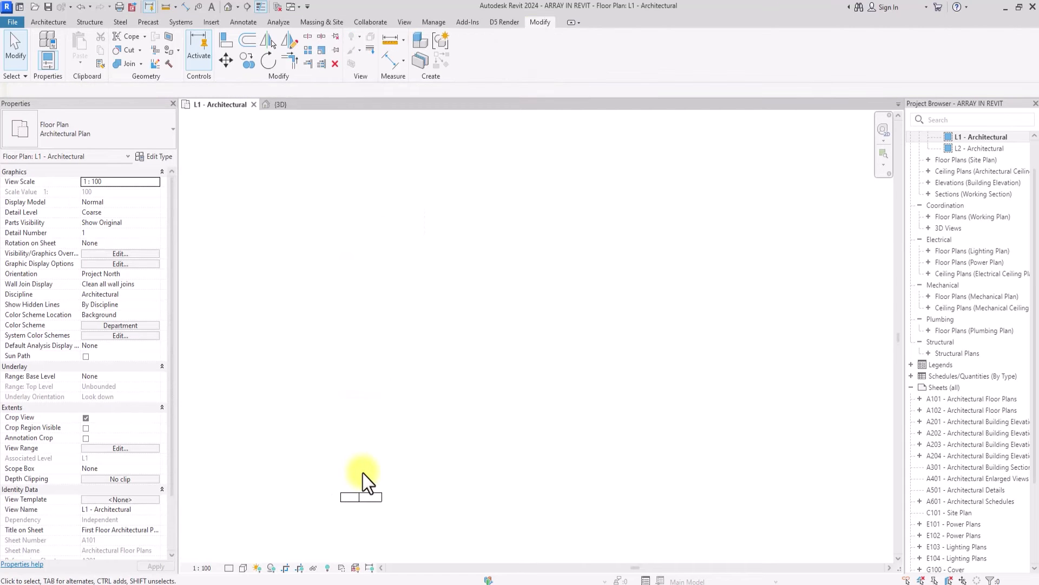
left_click(358, 495)
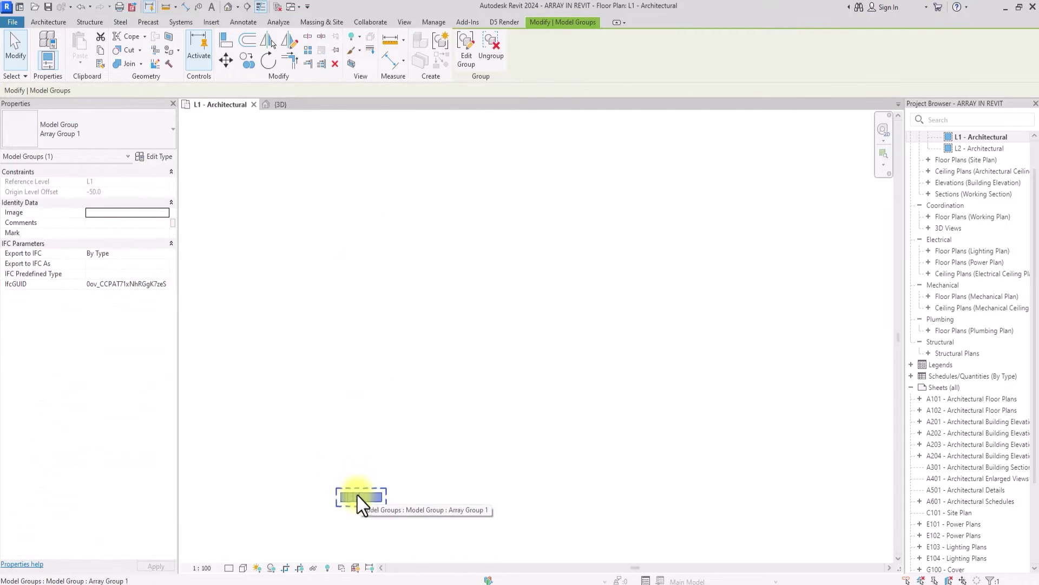
left_click(307, 50)
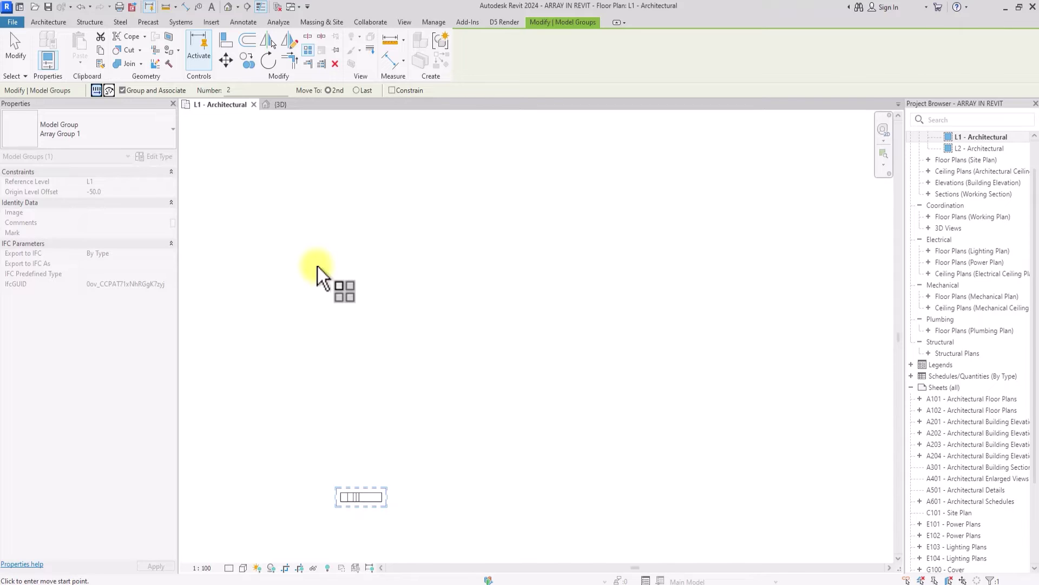
key("Escape")
key("Escape")
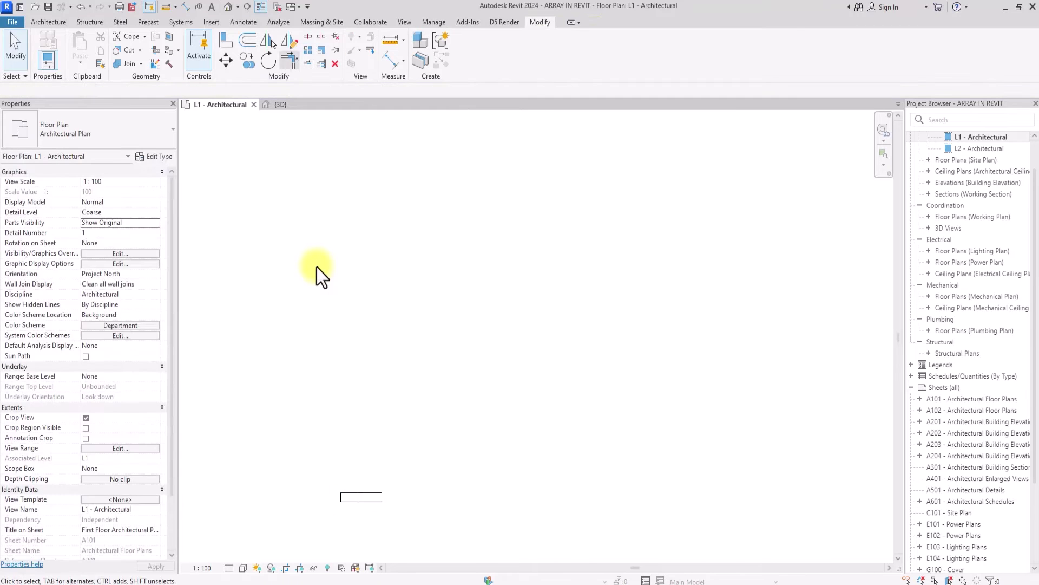
Draw a horizontal detail line about 3 m long to the right from the midpoint of the casework's right end
scroll(316, 267, "down", 3)
middle_click_drag(316, 268, 335, 285)
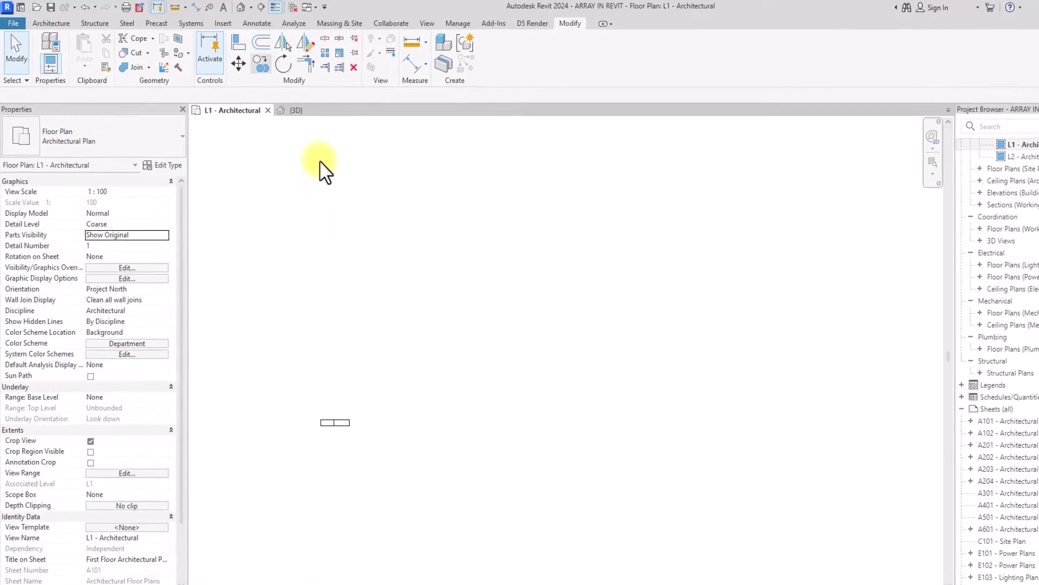
left_click(243, 22)
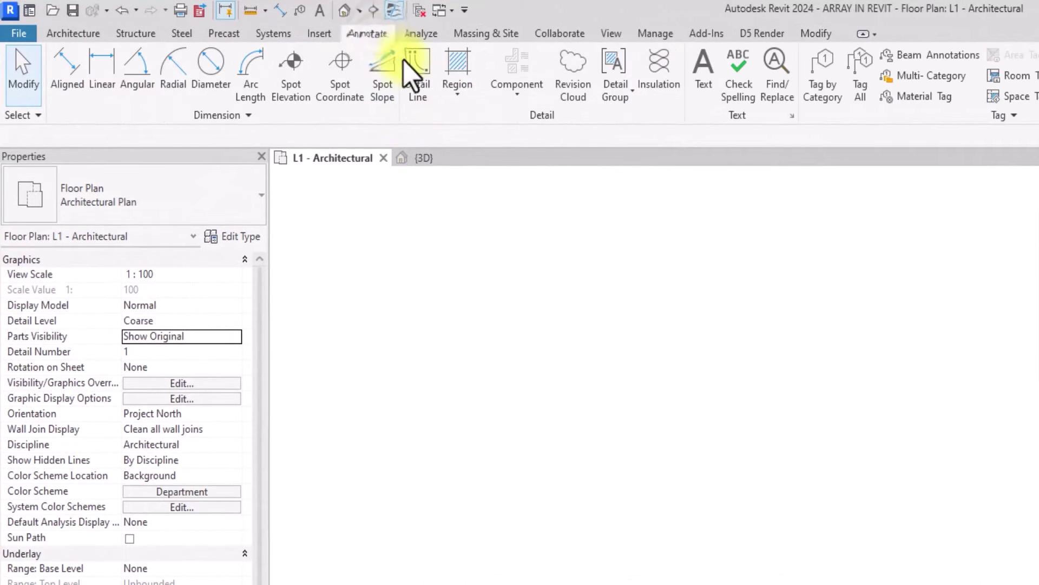
left_click(421, 84)
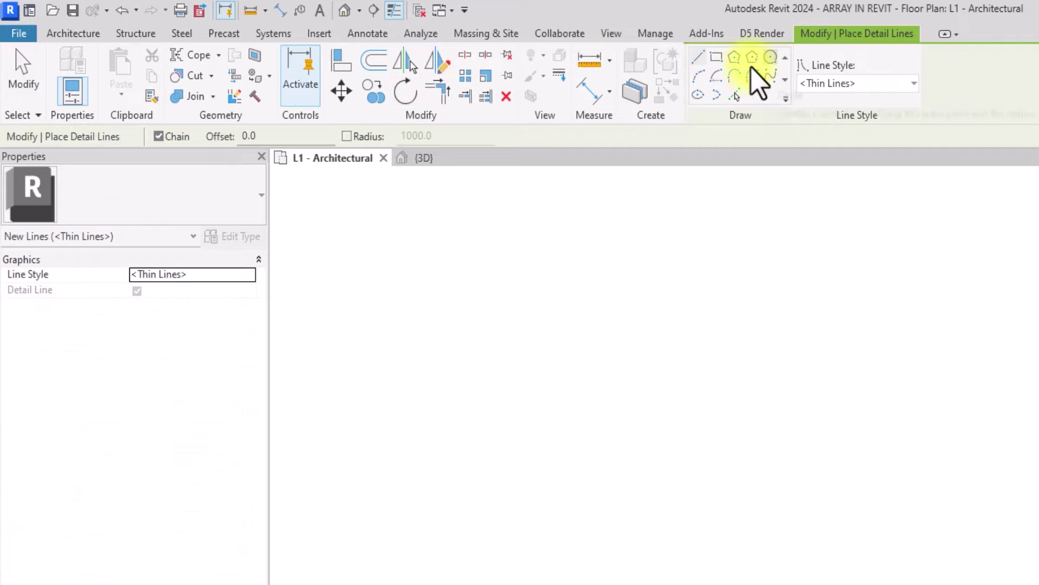
left_click(698, 57)
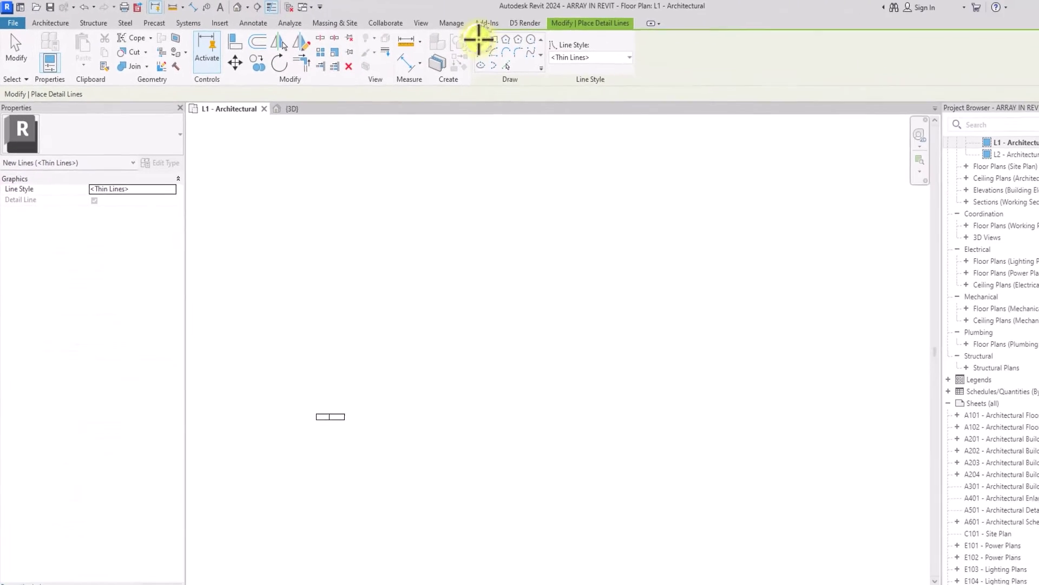
scroll(345, 417, "up", 5)
left_click(343, 432)
scroll(343, 432, "down", 2)
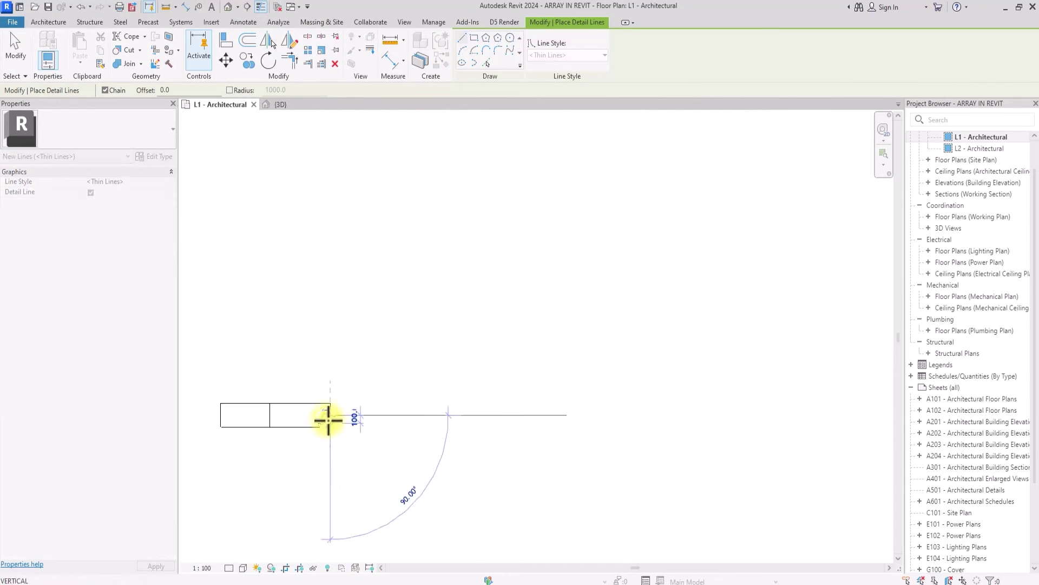
middle_click_drag(451, 418, 314, 421)
scroll(368, 421, "down", 2)
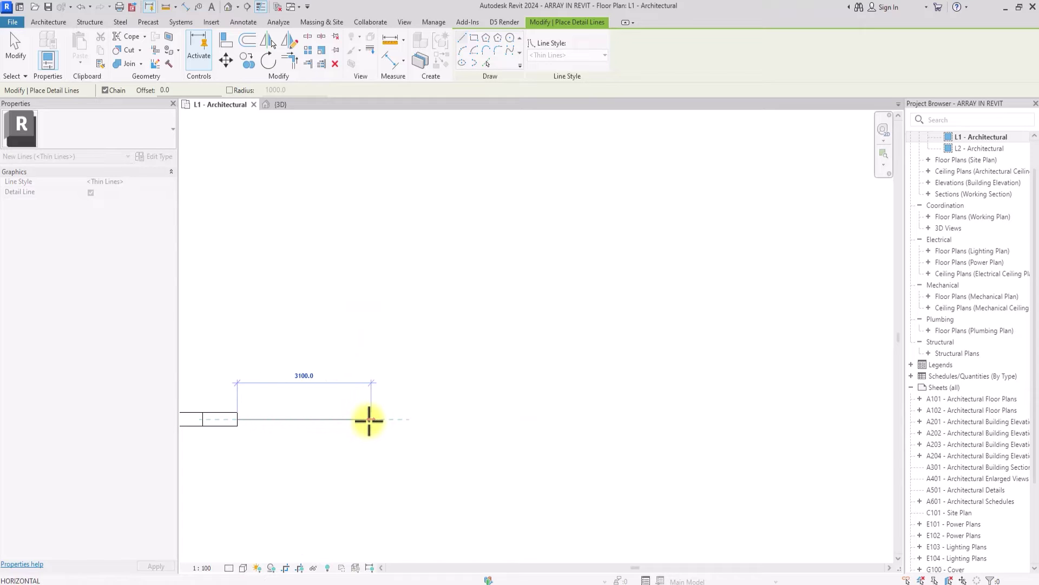
left_click(369, 419)
key("Escape")
key("Escape")
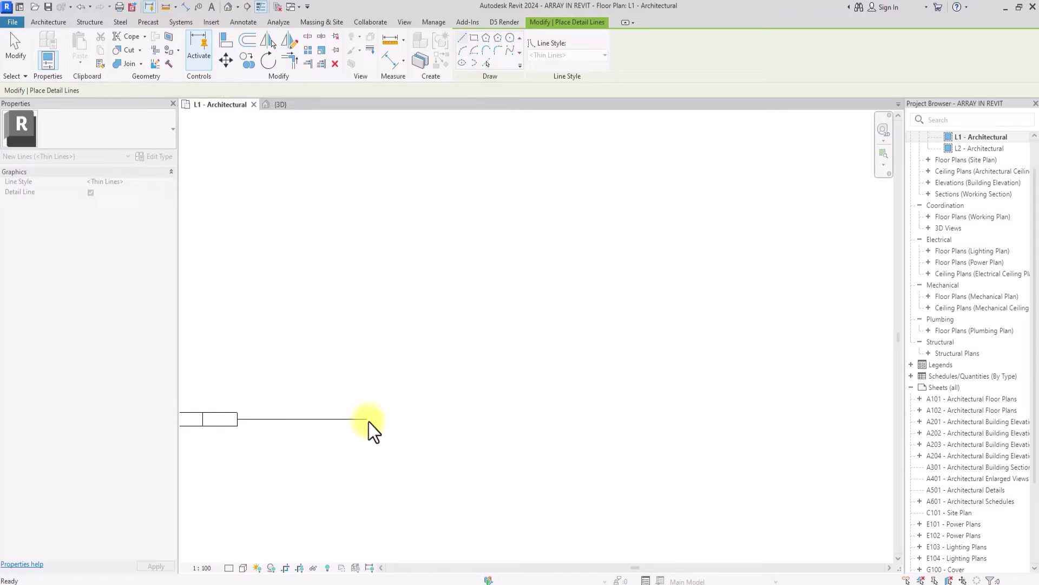
key("Escape")
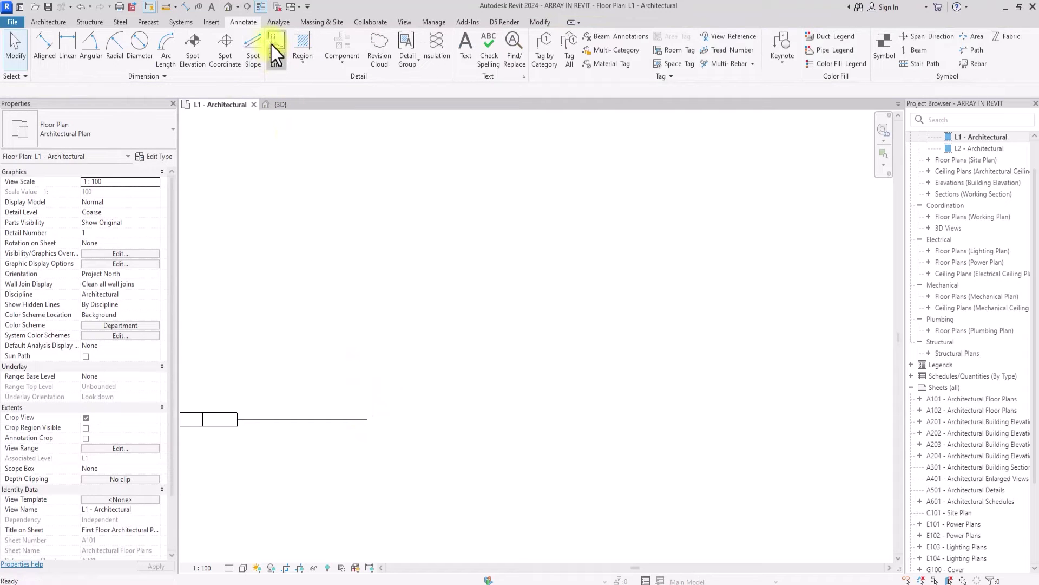
Draw a detail circle centred on the line's free end, with its radius reaching the casework's end
left_click(273, 46)
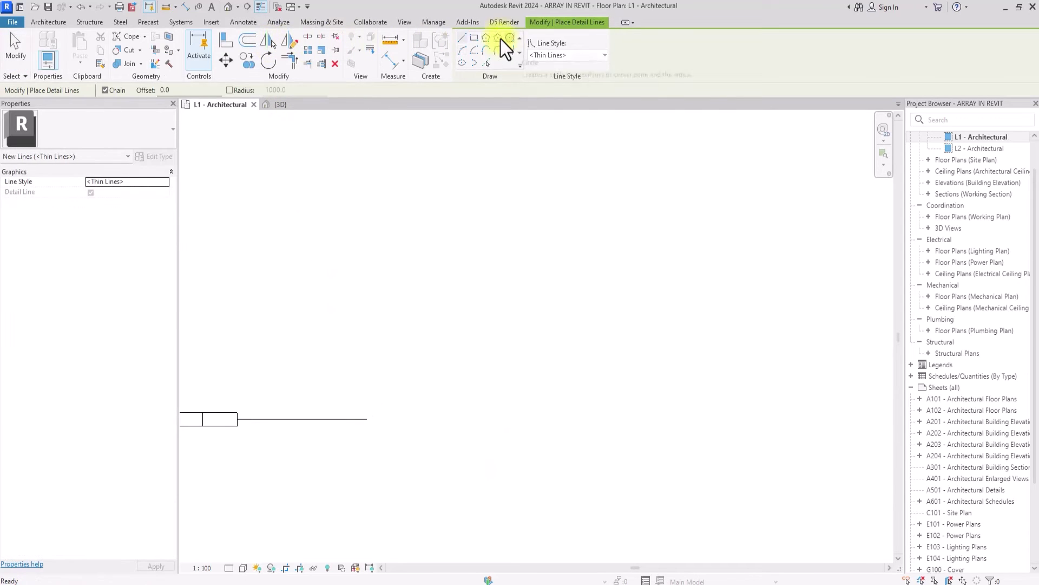
left_click(510, 38)
left_click(369, 419)
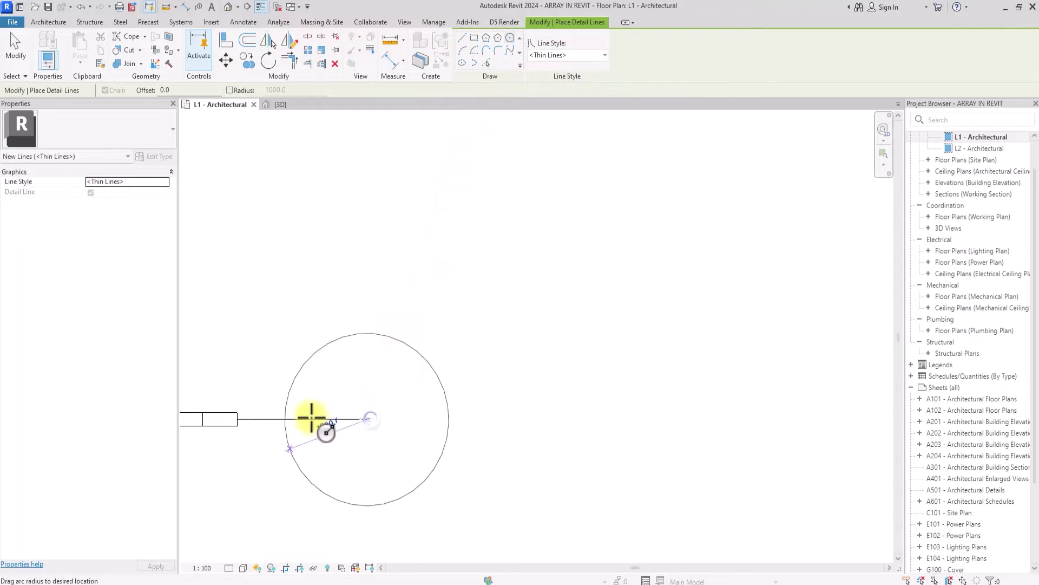
scroll(297, 425, "up", 2)
left_click(235, 414)
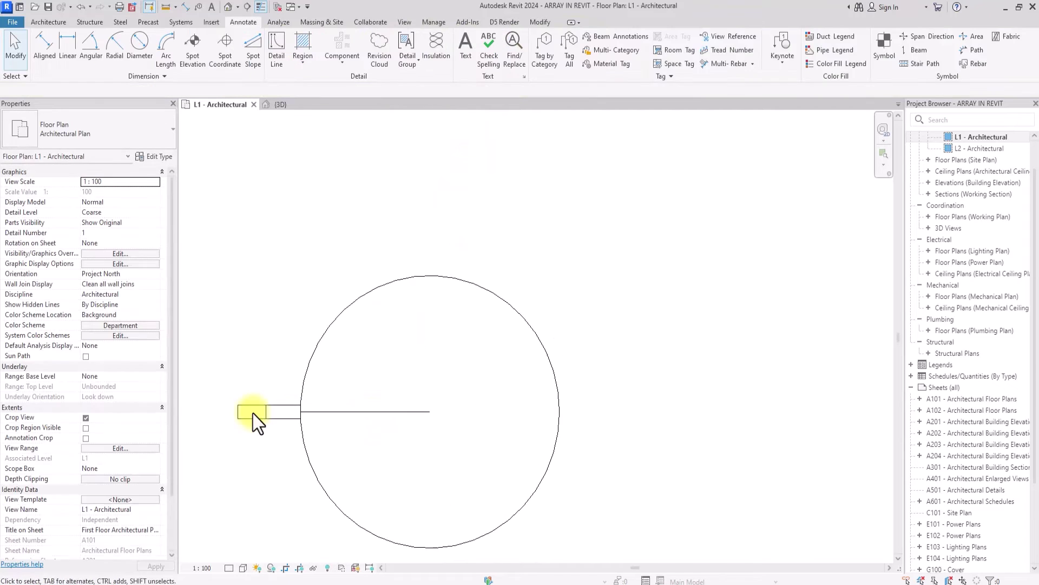
Start a Radial array of the casework group with Move To Last and place the center of rotation at the circle's centre
left_click(259, 418)
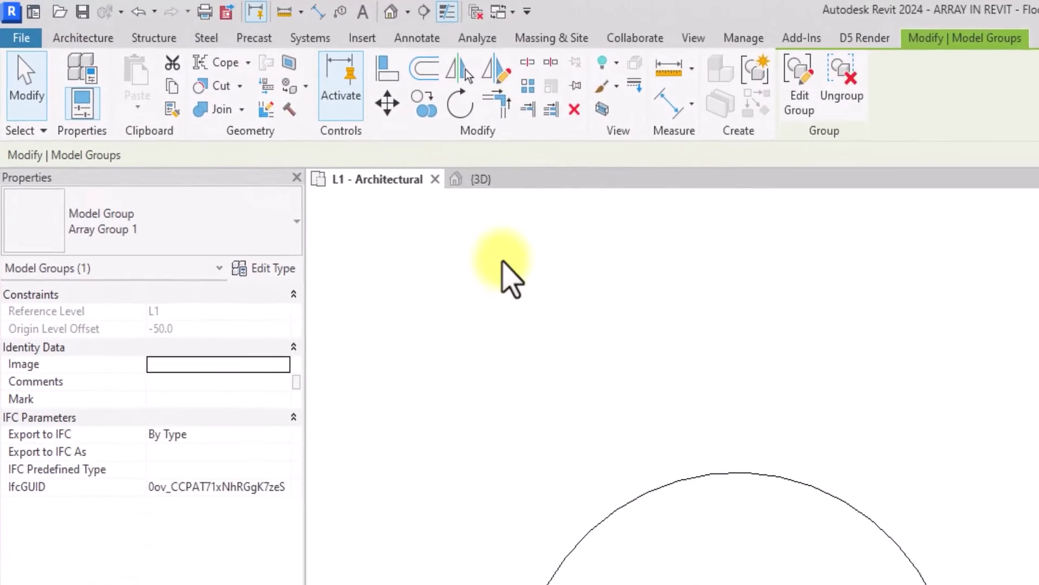
left_click(343, 55)
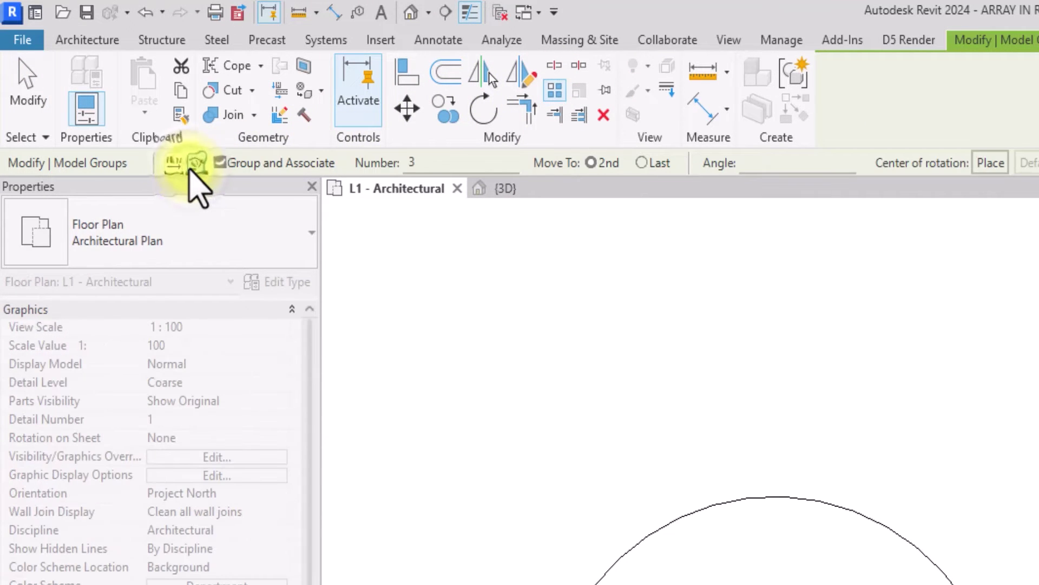
left_click(196, 163)
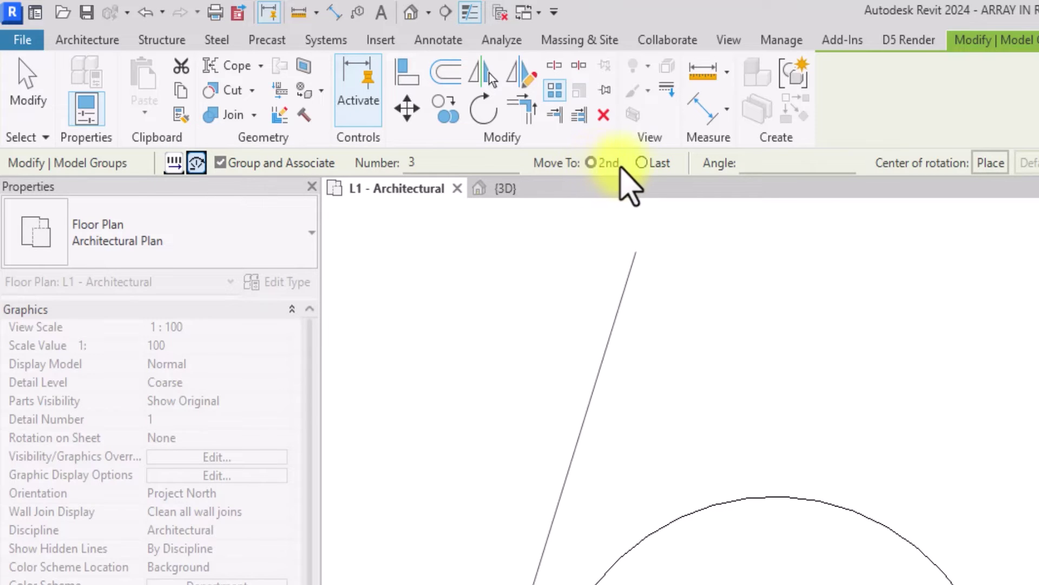
left_click(644, 164)
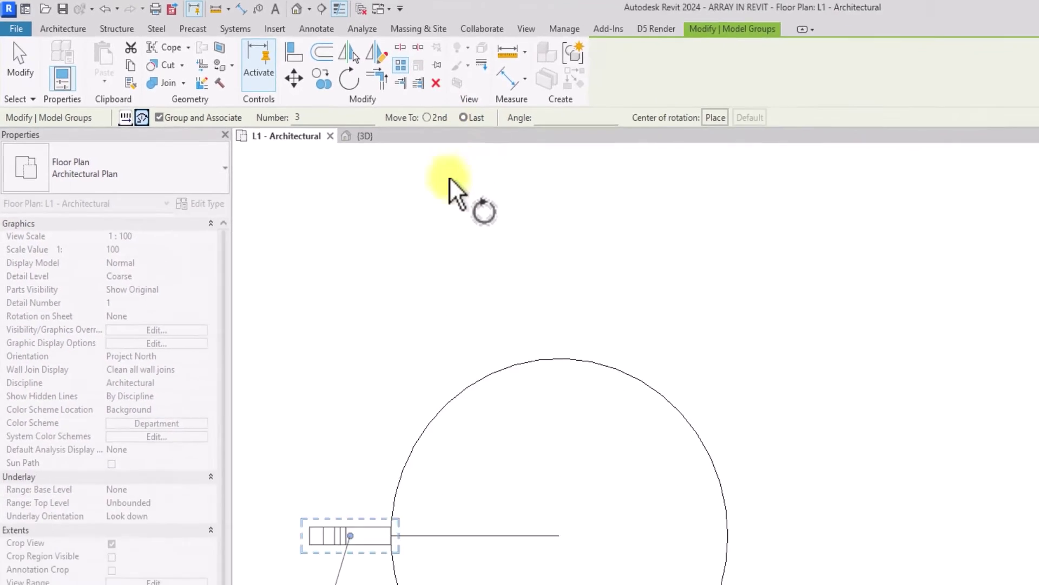
scroll(275, 391, "up", 5)
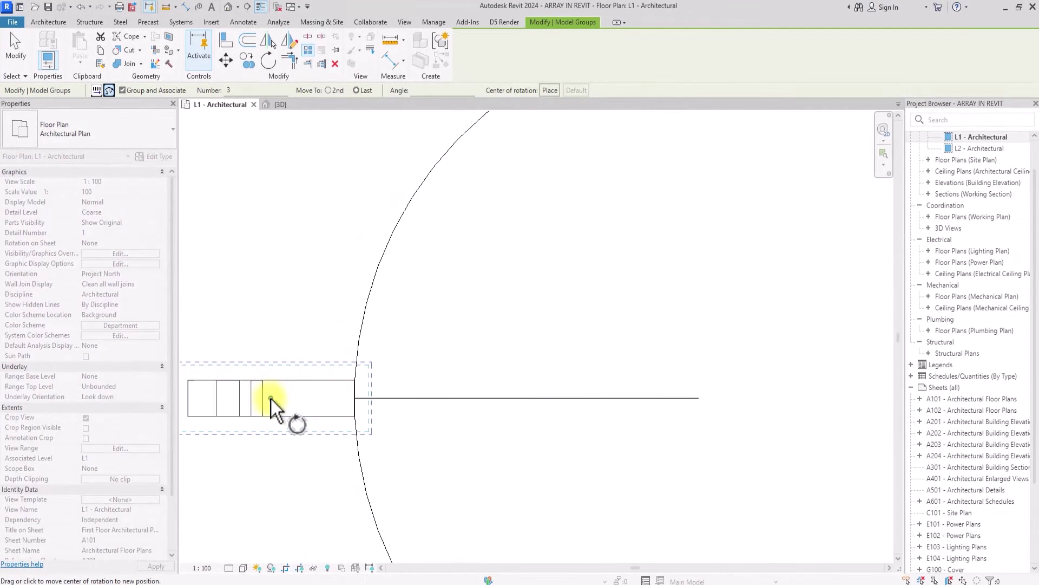
left_click_drag(271, 398, 702, 400)
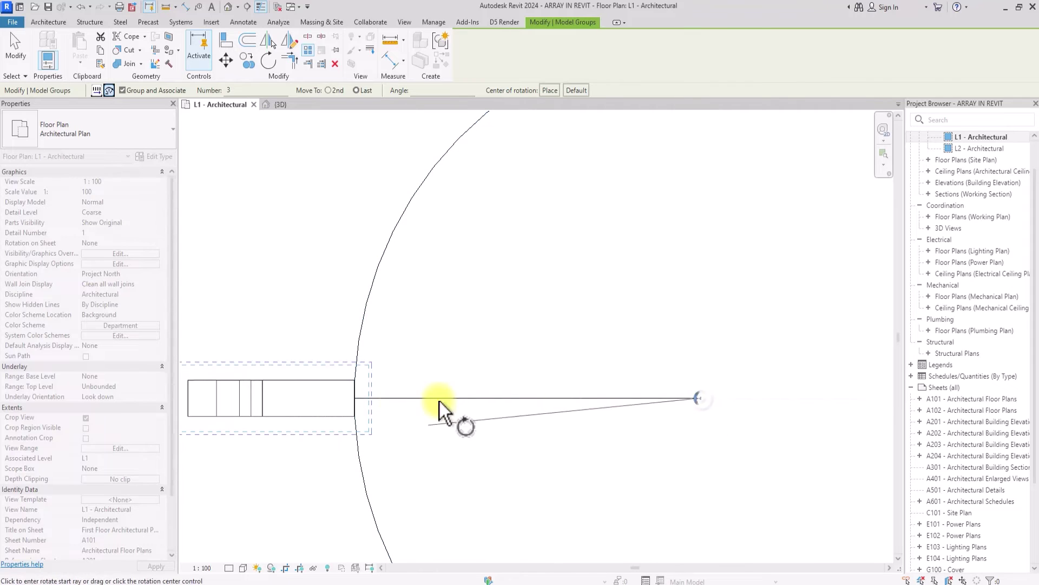
Sweep the radial array 180° from the casework's end to the circle's opposite quadrant, with a count of 12
left_click(359, 402)
scroll(358, 399, "down", 3)
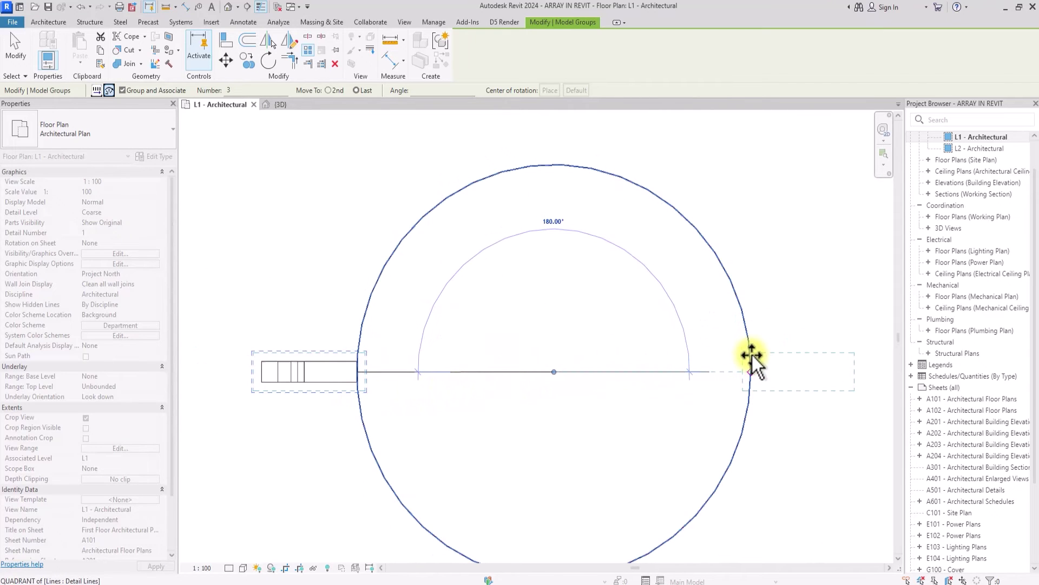
middle_click_drag(791, 459, 752, 355)
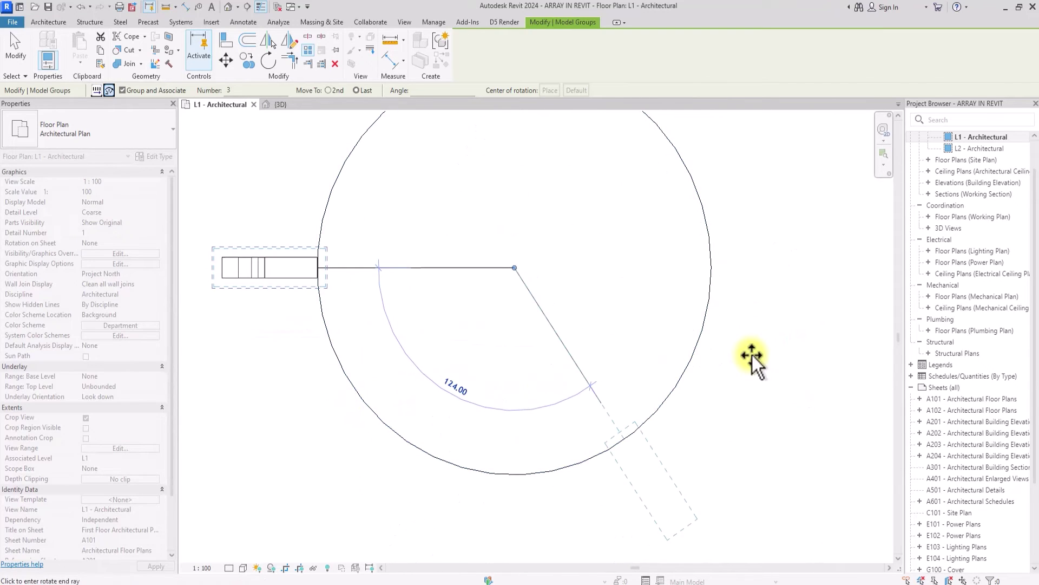
left_click(713, 265)
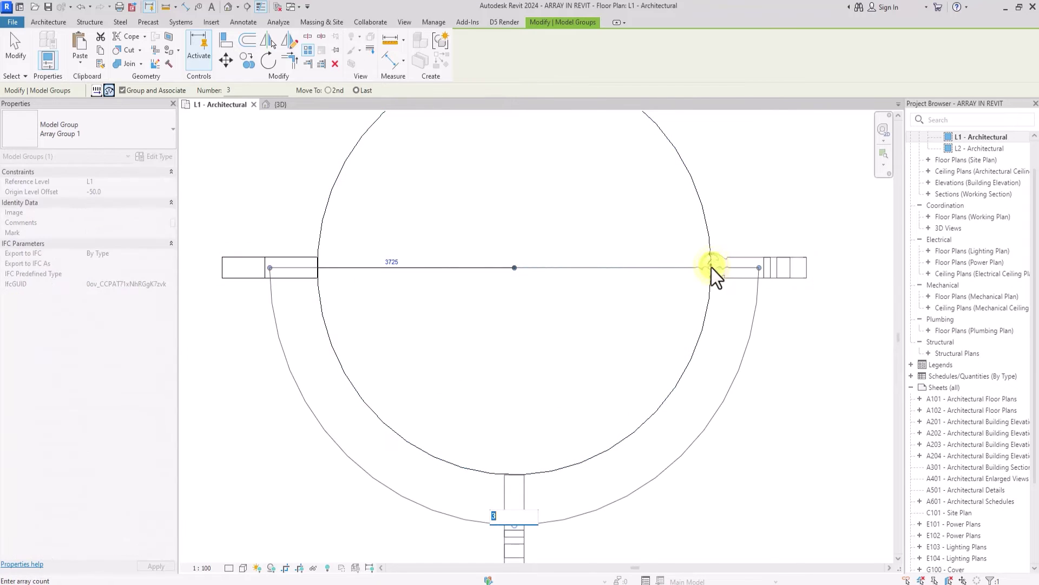
scroll(661, 341, "down", 2)
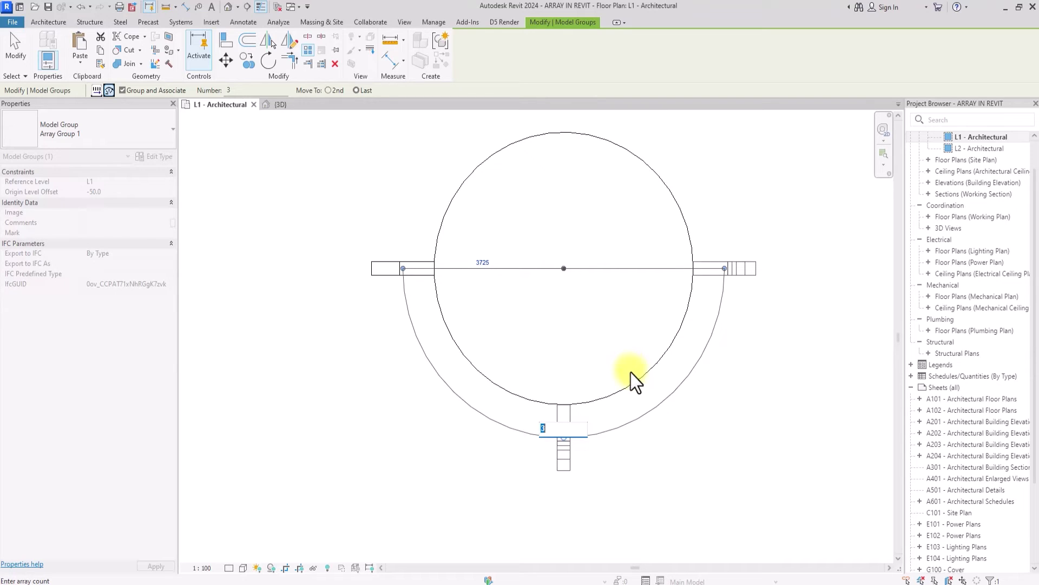
type("12")
key("Return")
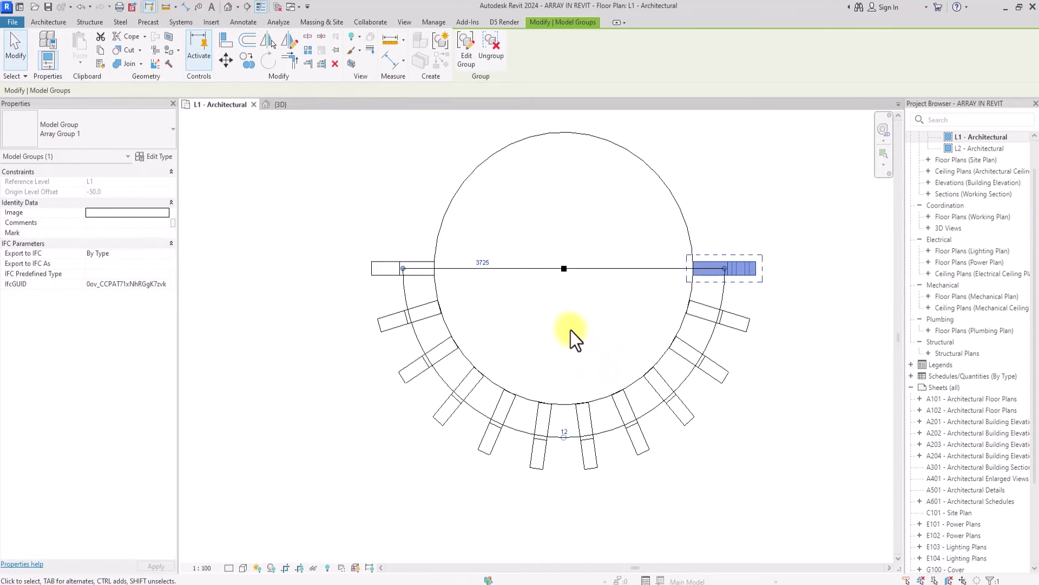
left_click(567, 323)
scroll(567, 323, "down", 3)
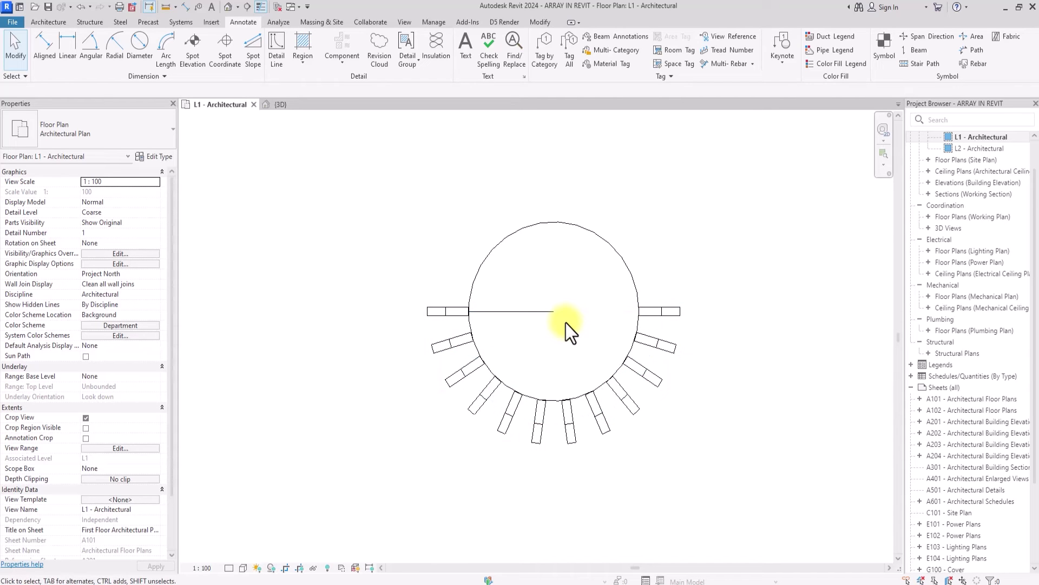
Start another radial array of the left horizontal casework group with Move To 2nd, centred on the circle's centre
scroll(568, 330, "up", 2)
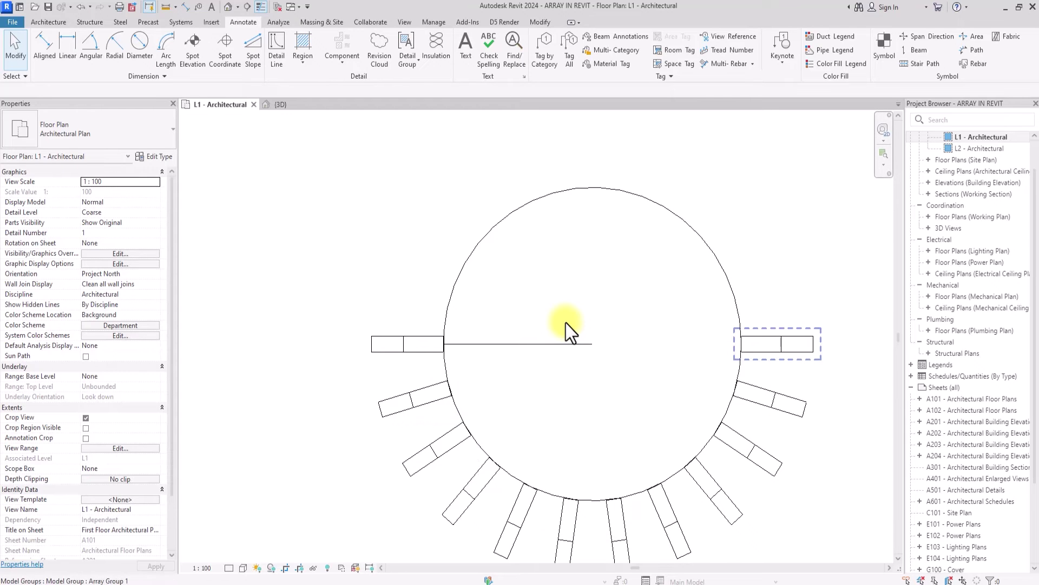
left_click(401, 352)
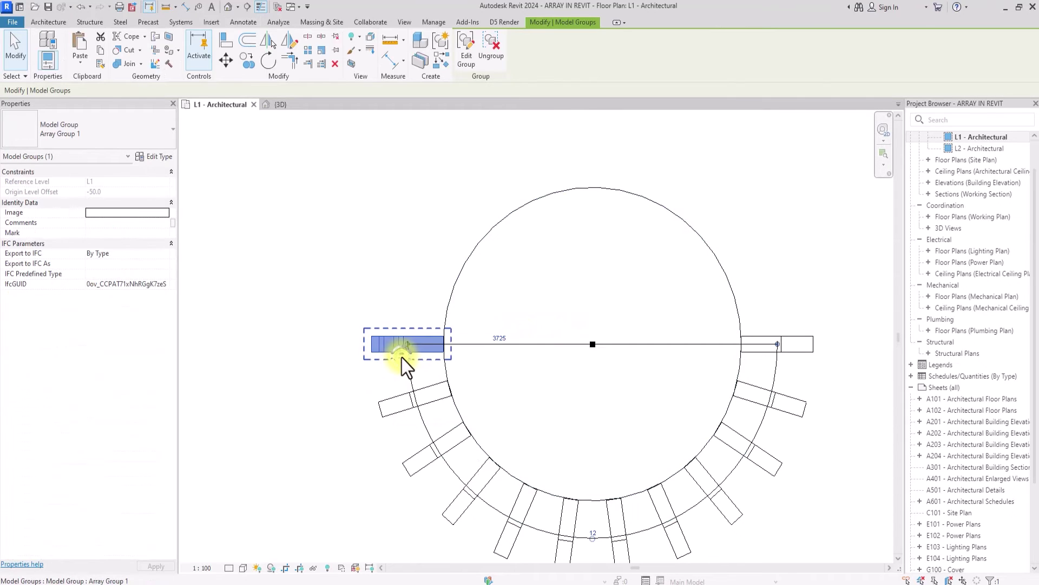
left_click(308, 51)
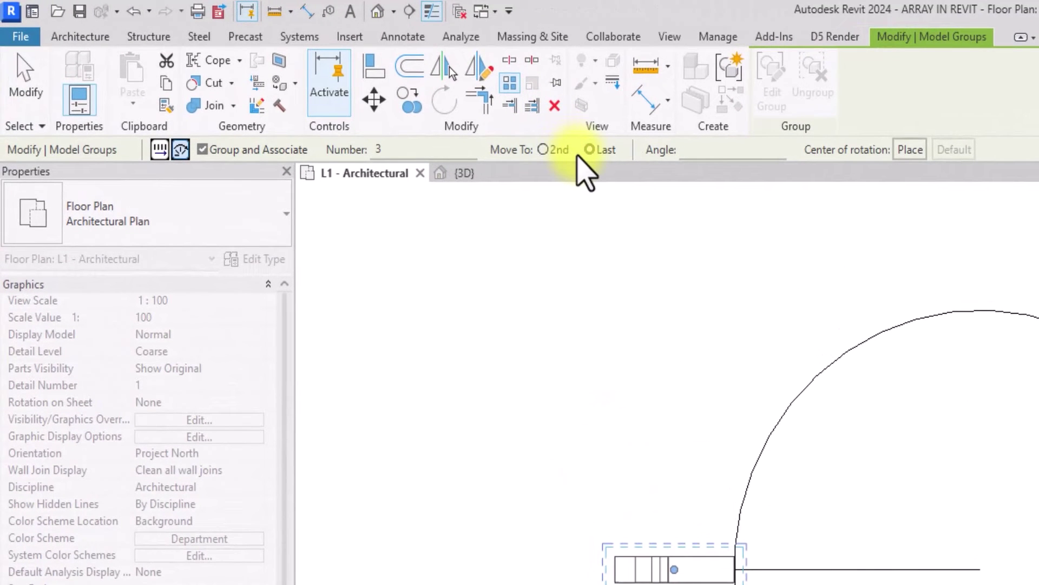
left_click(543, 150)
scroll(748, 582, "up", 1)
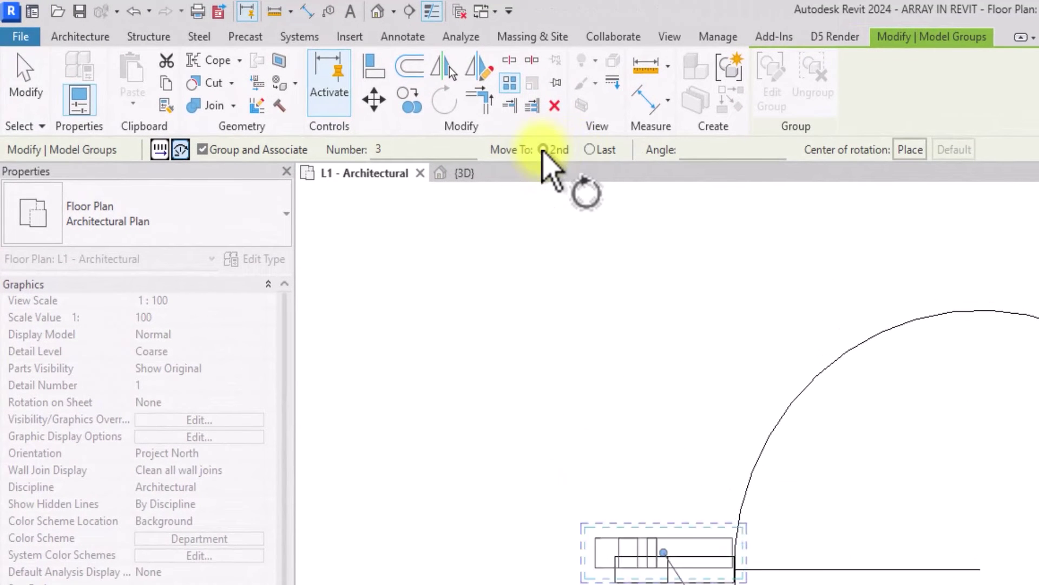
scroll(742, 582, "up", 5)
left_click_drag(501, 423, 502, 426)
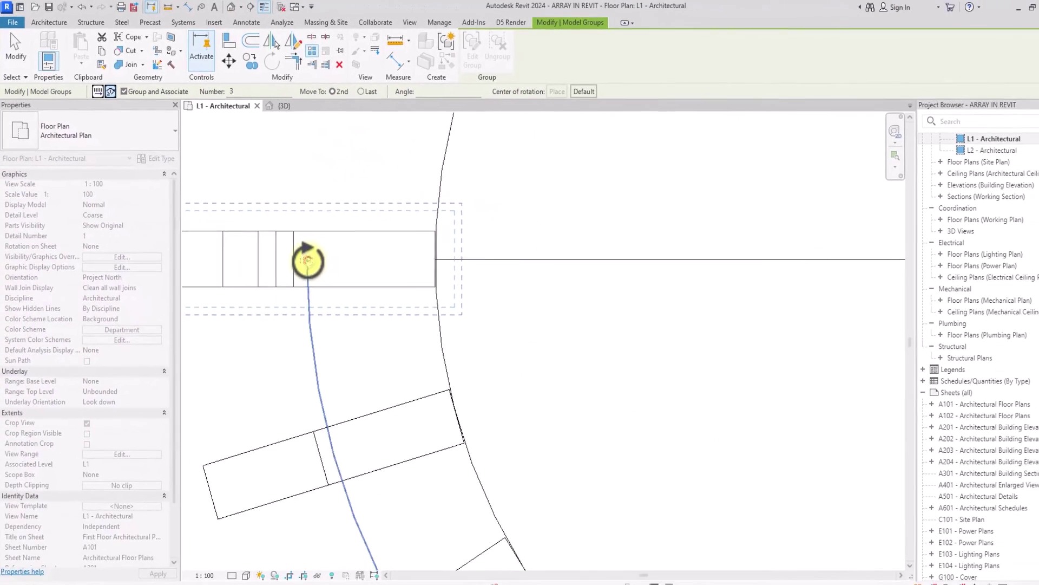
scroll(307, 262, "down", 2)
left_click(678, 260)
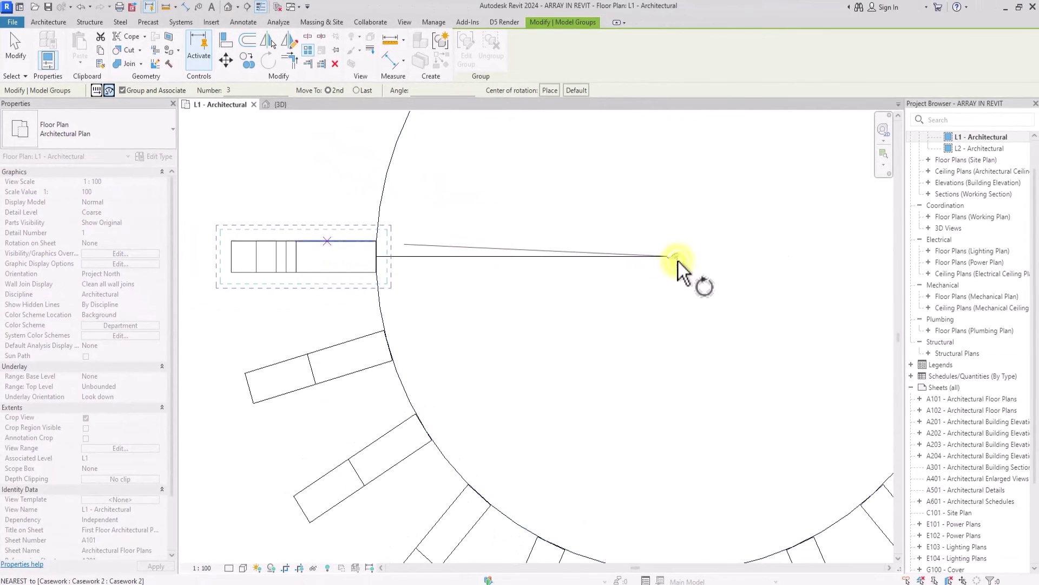
Sweep the Move To 2nd radial array upward from the left horizontal casework to the second member's position on the circle, with a count of 12
scroll(320, 246, "up", 4)
left_click(426, 263)
scroll(426, 263, "down", 5)
middle_click_drag(433, 227, 362, 342)
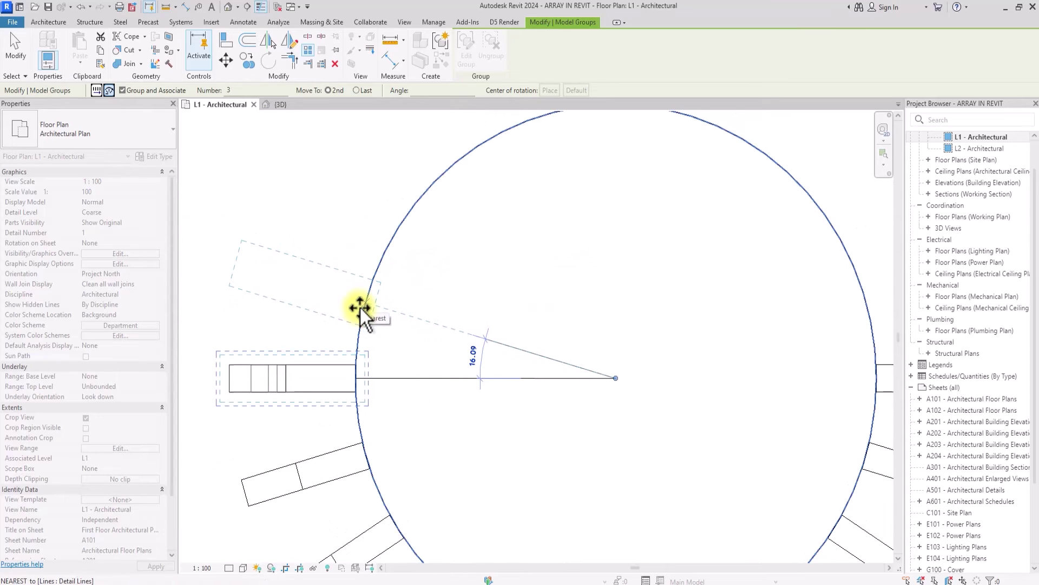
left_click(359, 307)
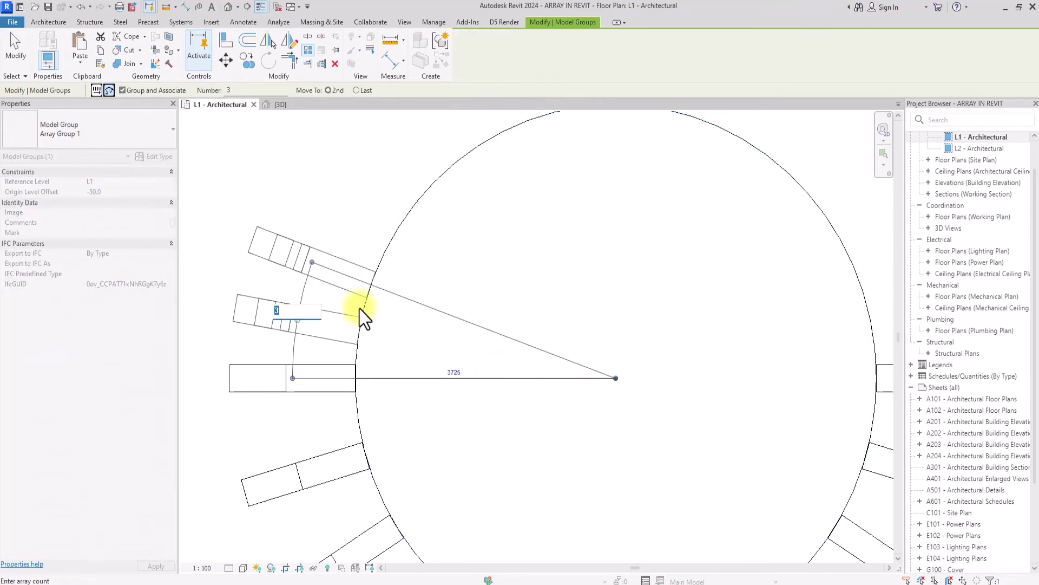
scroll(359, 308, "down", 4)
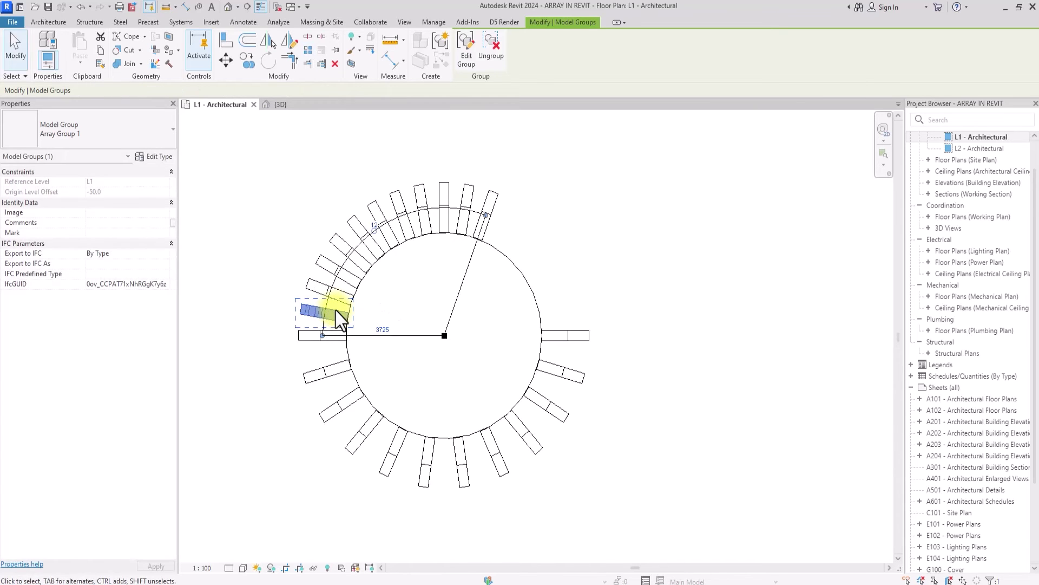
Stretch the upper radial array's end handle clockwise around the circle so its last member sits just above the right horizontal casework
scroll(336, 313, "down", 3)
scroll(337, 319, "up", 3)
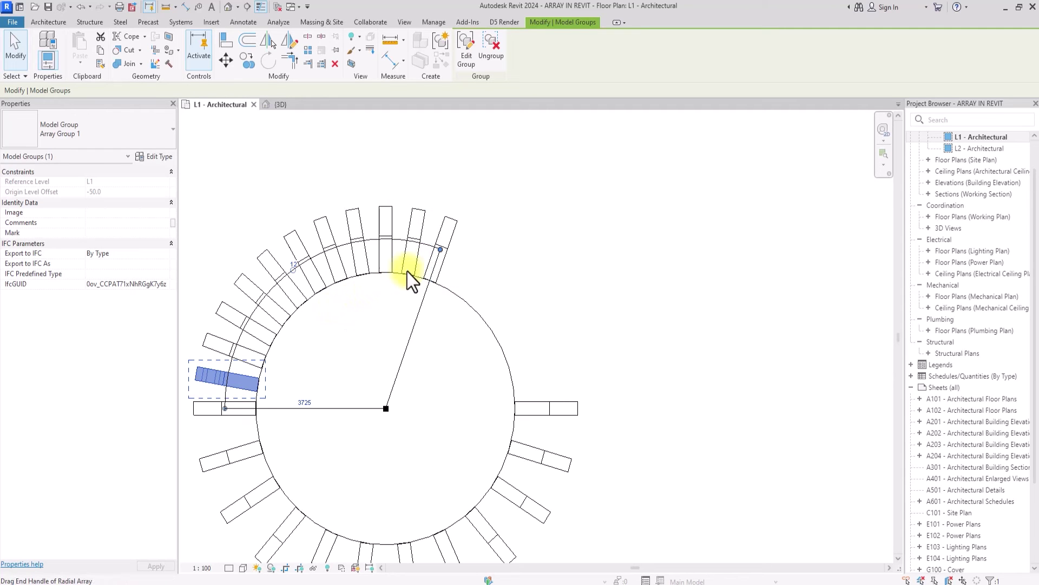
left_click_drag(443, 252, 516, 364)
scroll(517, 371, "down", 2)
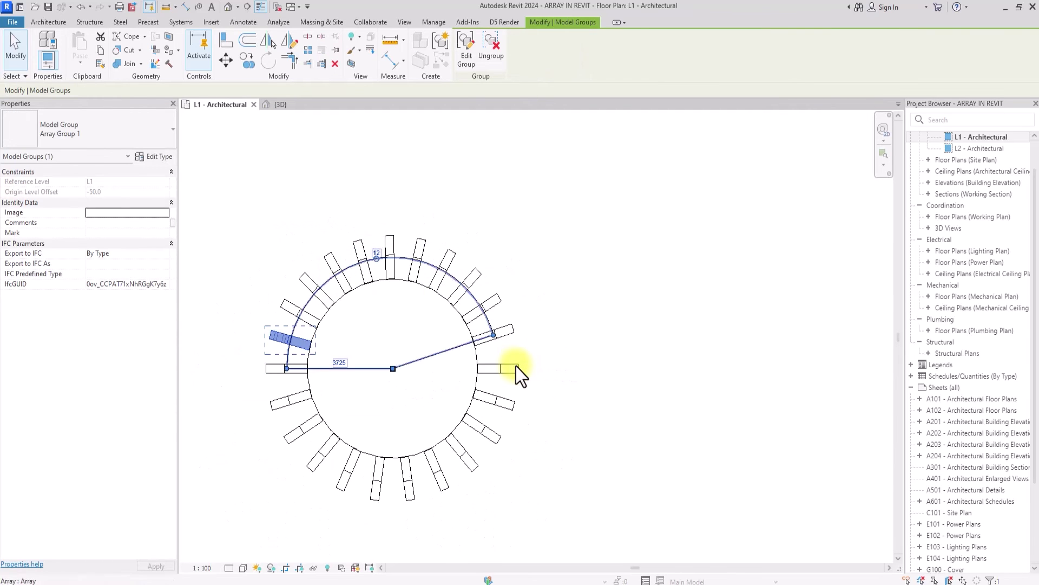
scroll(516, 366, "up", 2)
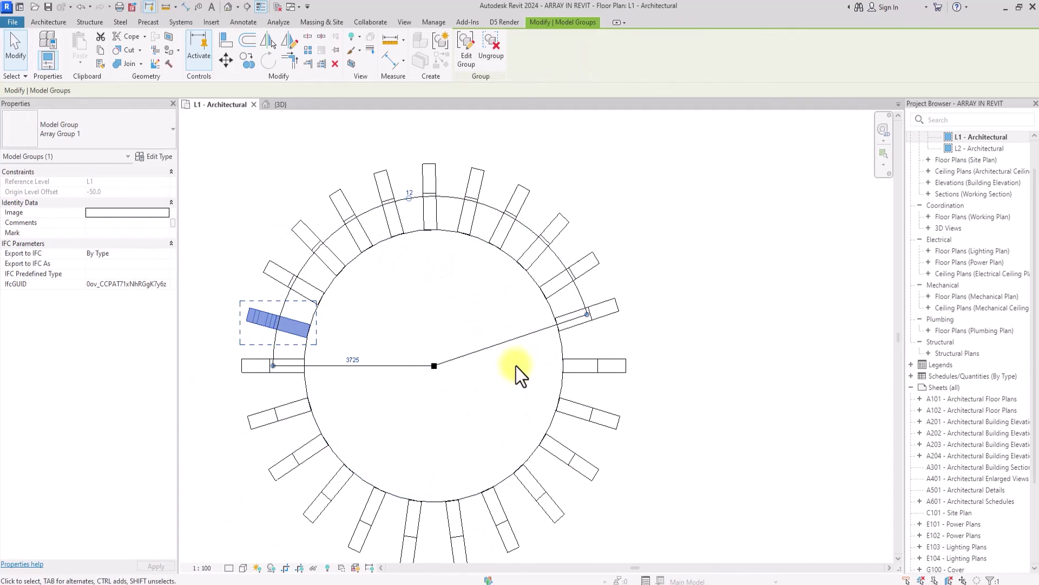
scroll(516, 365, "down", 2)
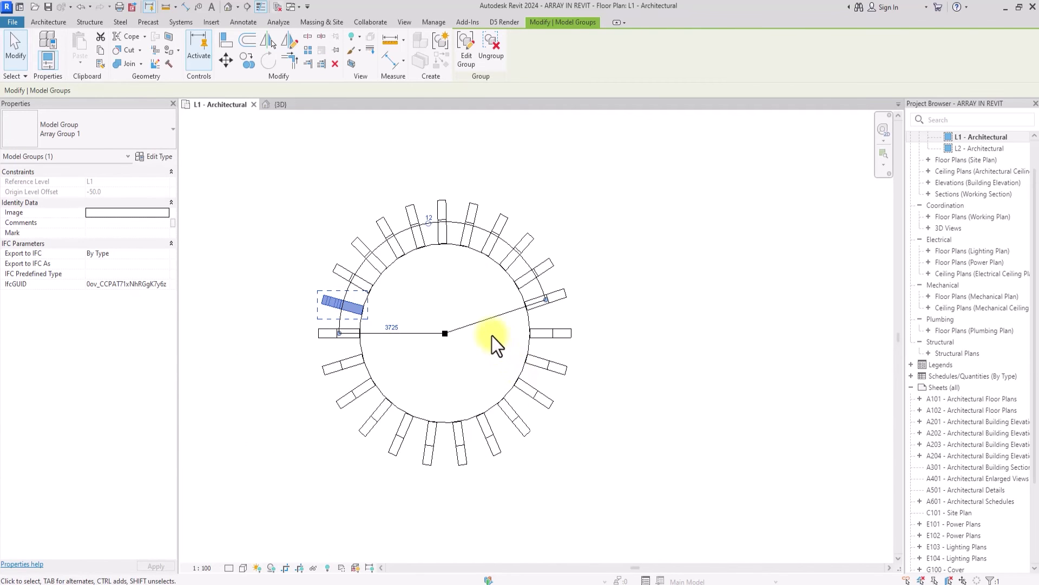
Open the default 3D view and examine the completed ring of casework from several angles
left_click(228, 7)
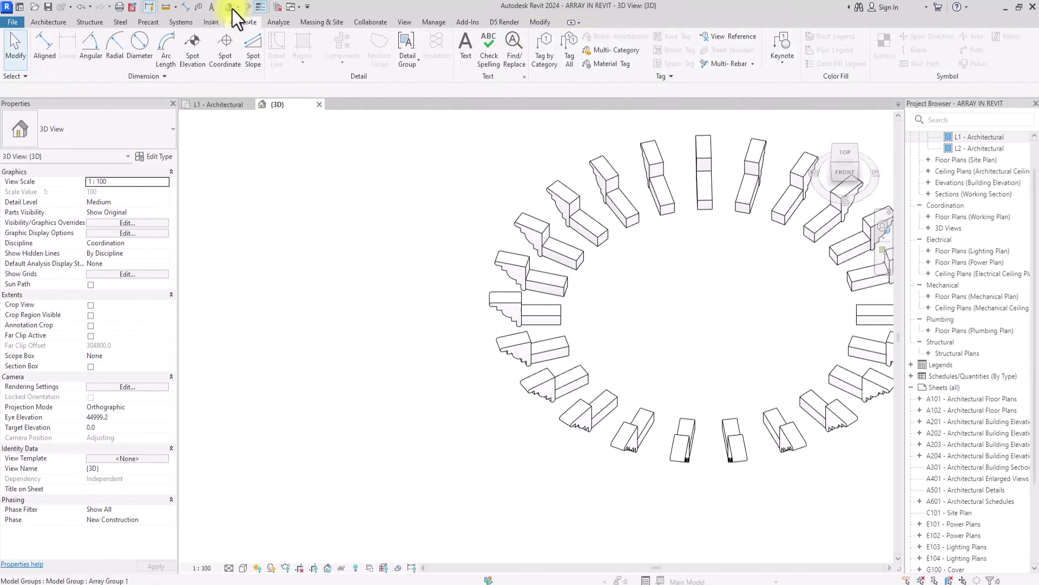
mouse_move(847, 163)
left_mouse_down()
mouse_move(858, 147)
mouse_move(190, 149)
mouse_move(199, 135)
left_mouse_up()
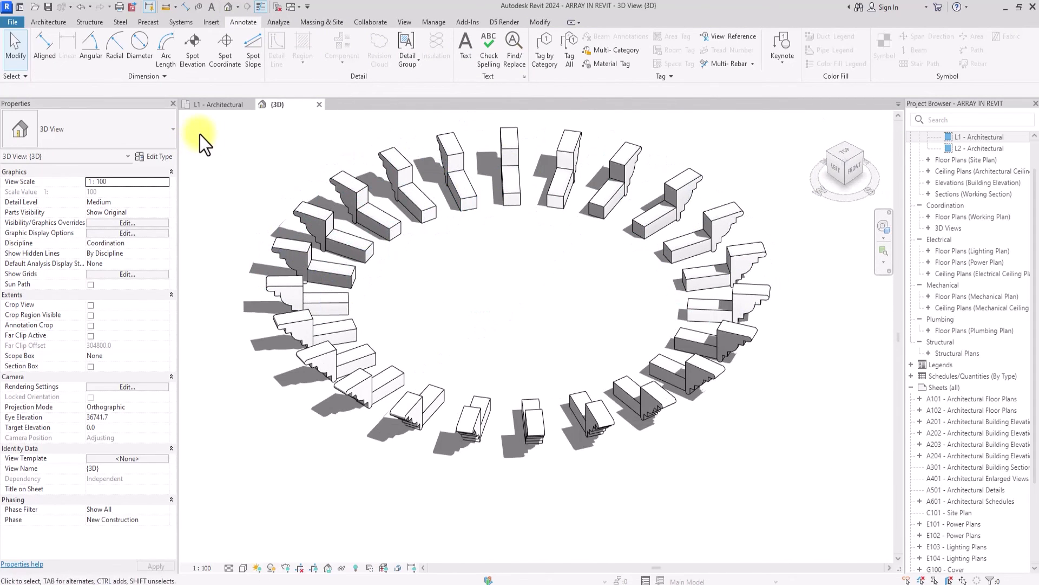
mouse_move(837, 176)
left_mouse_down()
mouse_move(583, 180)
mouse_move(688, 132)
left_mouse_up()
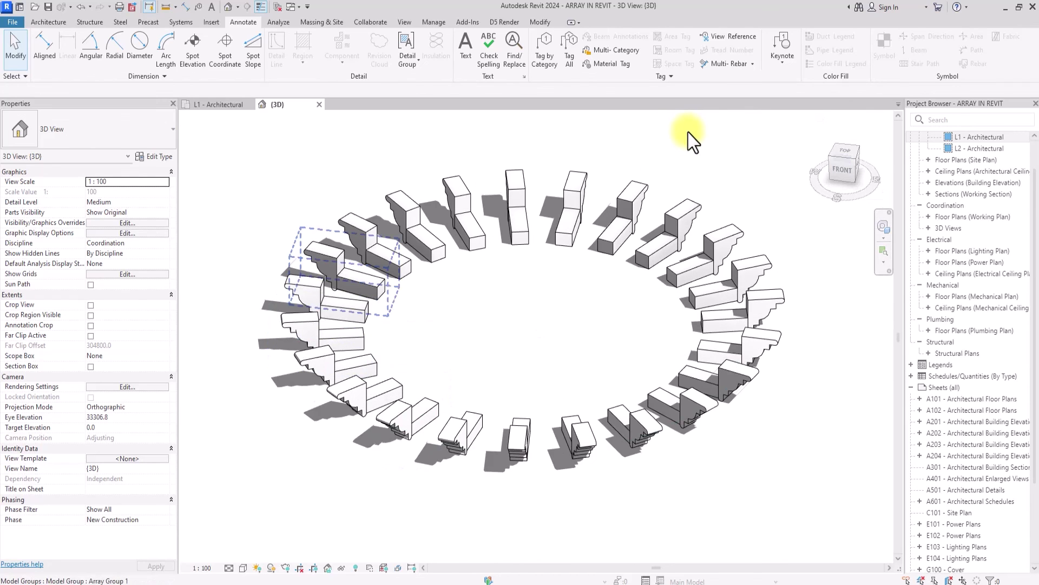
scroll(687, 132, "up", 2)
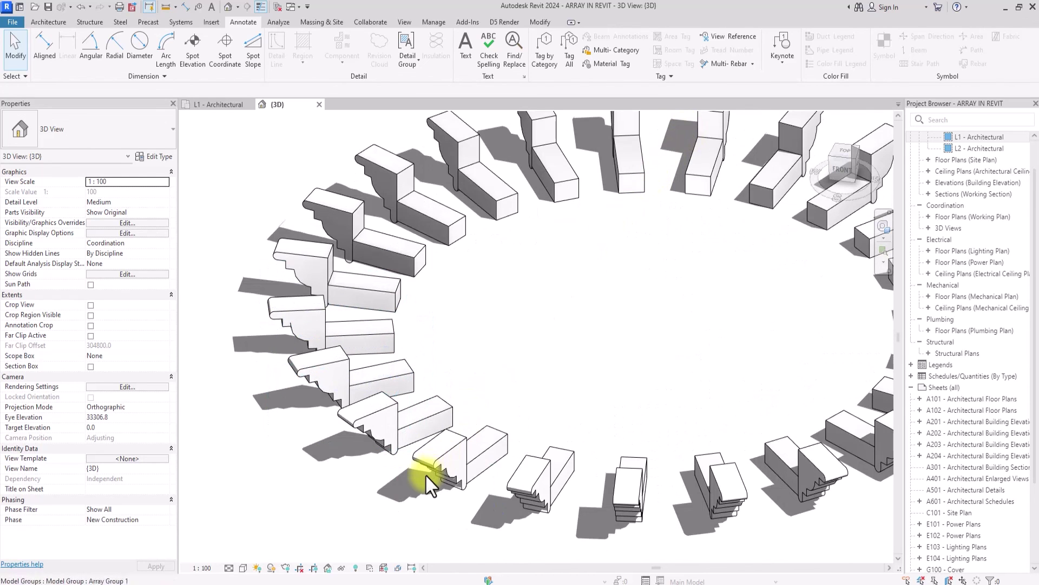
scroll(429, 476, "down", 2)
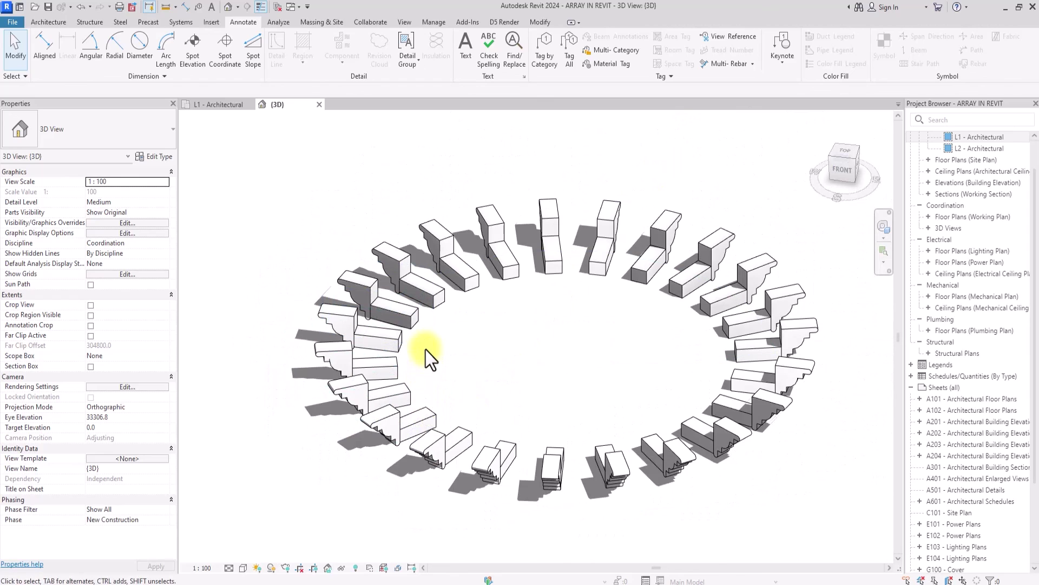